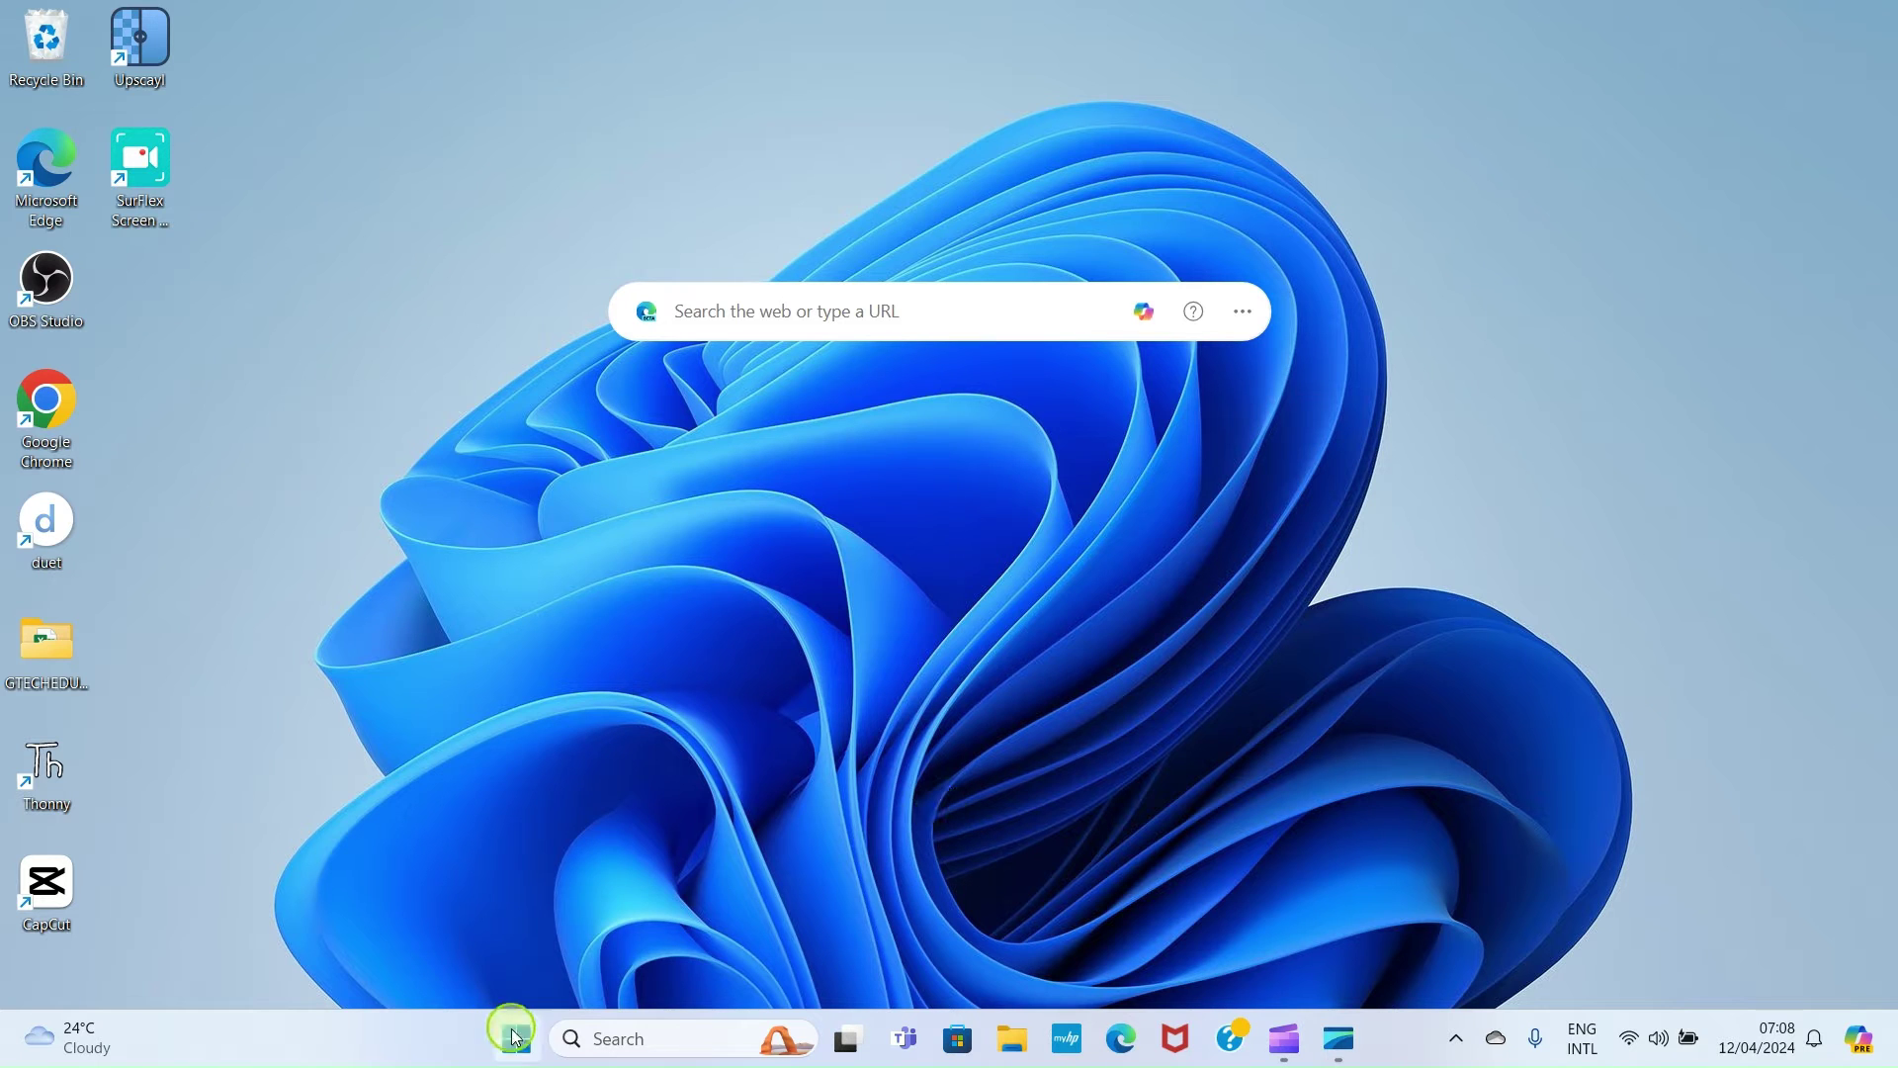
# - Open File Explorer, view This PC's two drives, and select the nearly empty SSD (D:)
pyautogui.click(1009, 1044)
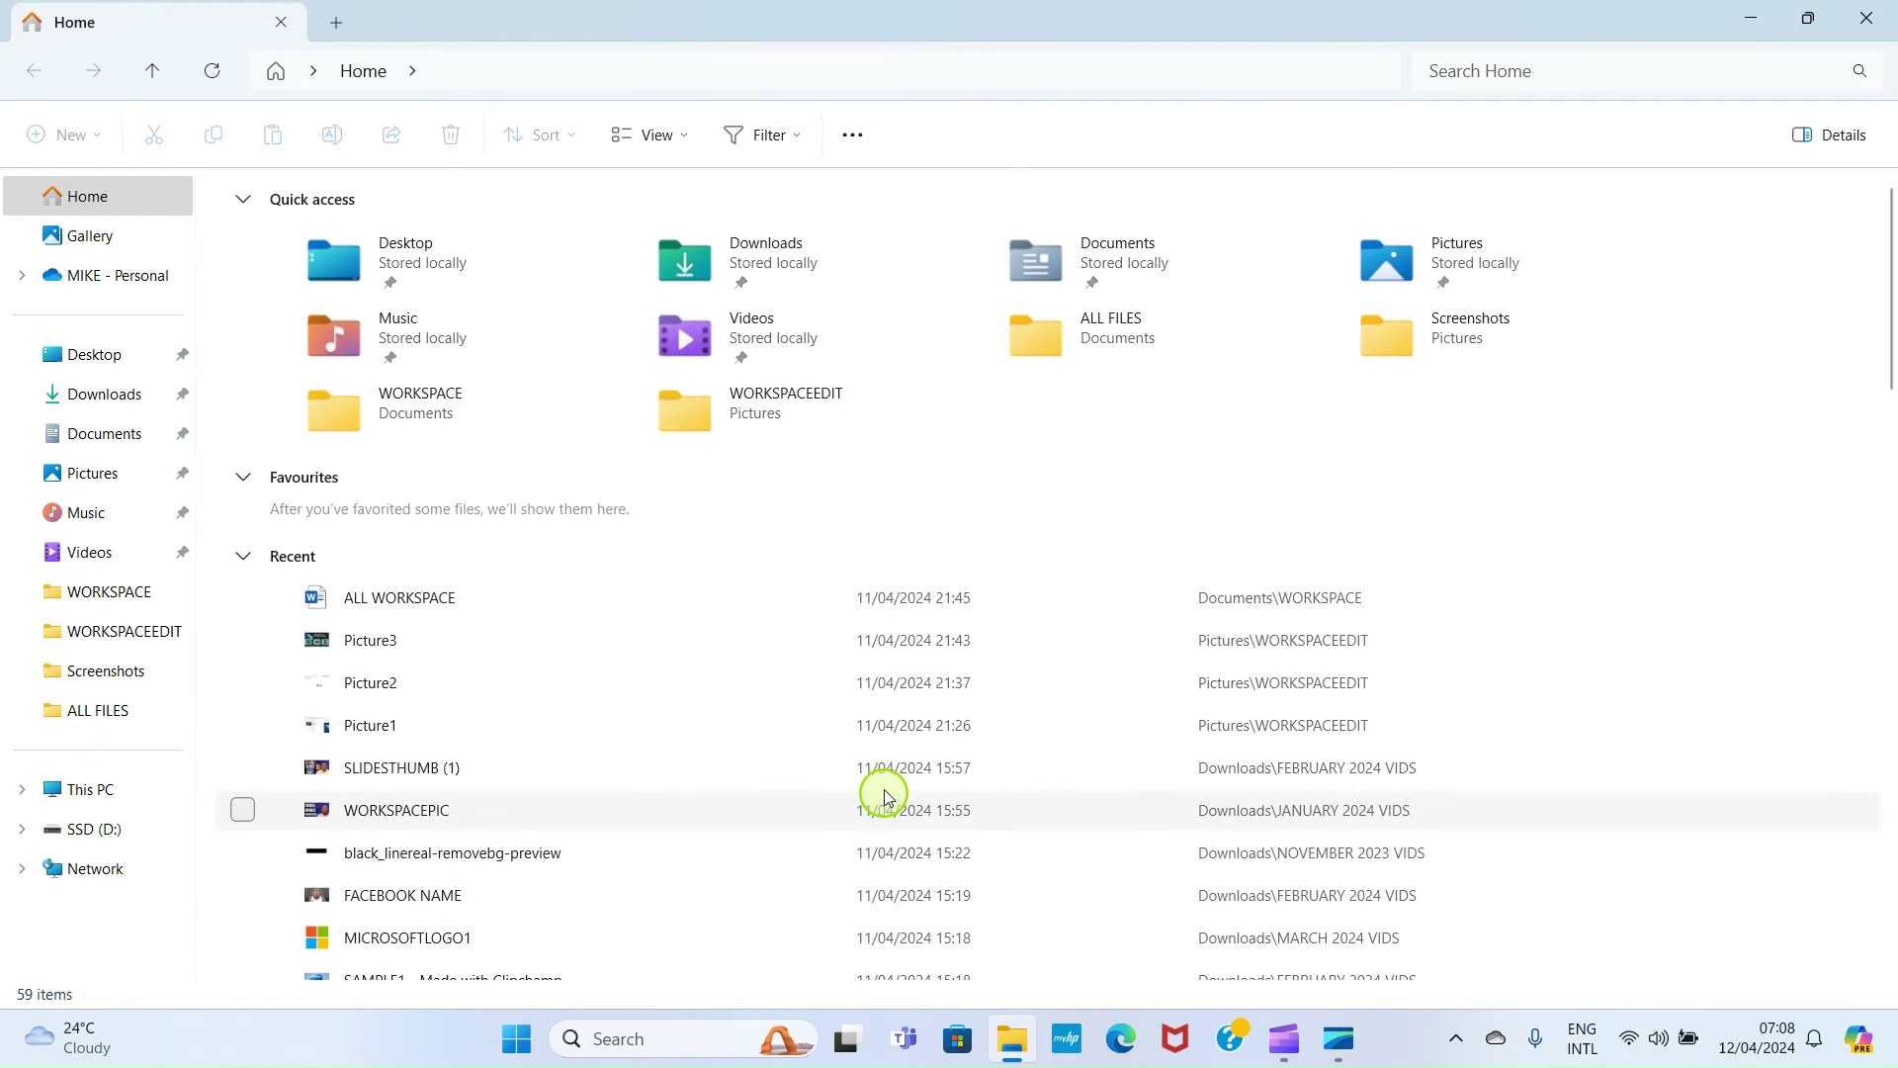
pyautogui.click(95, 793)
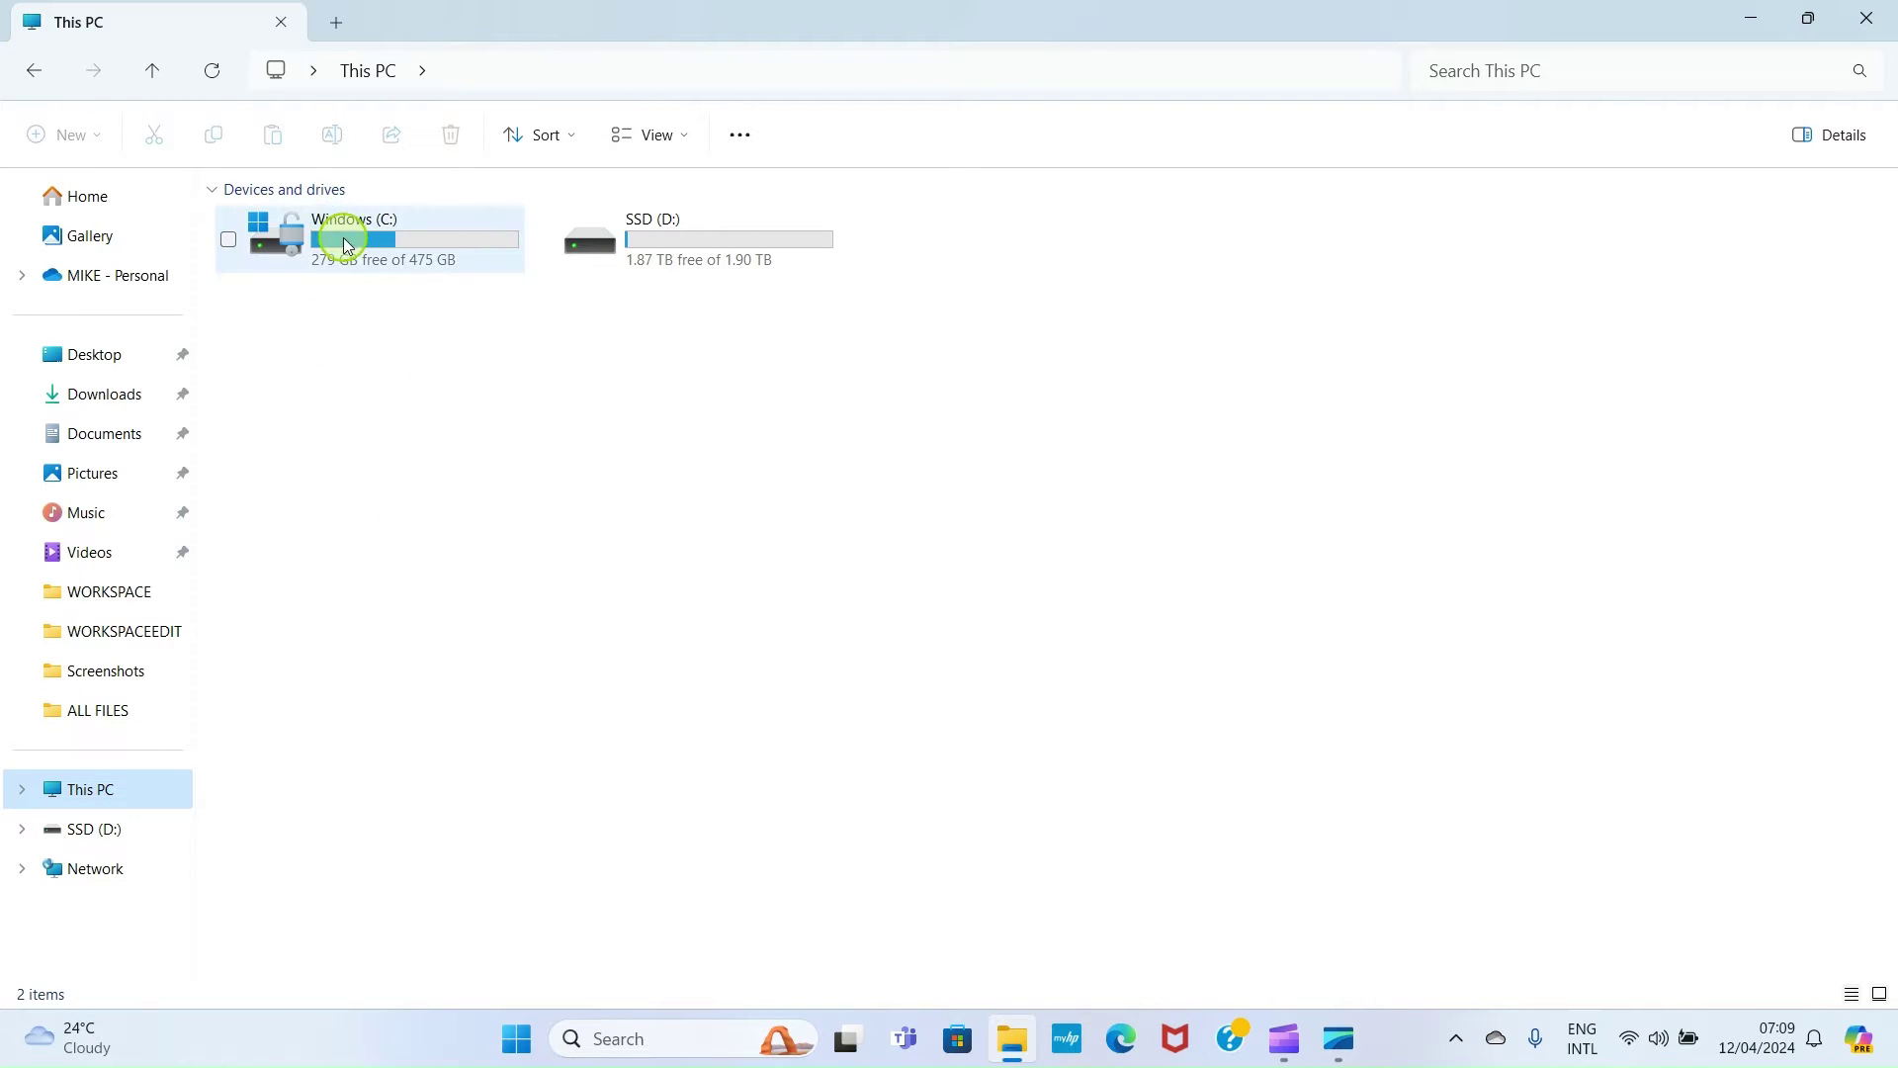
pyautogui.moveTo(697, 245)
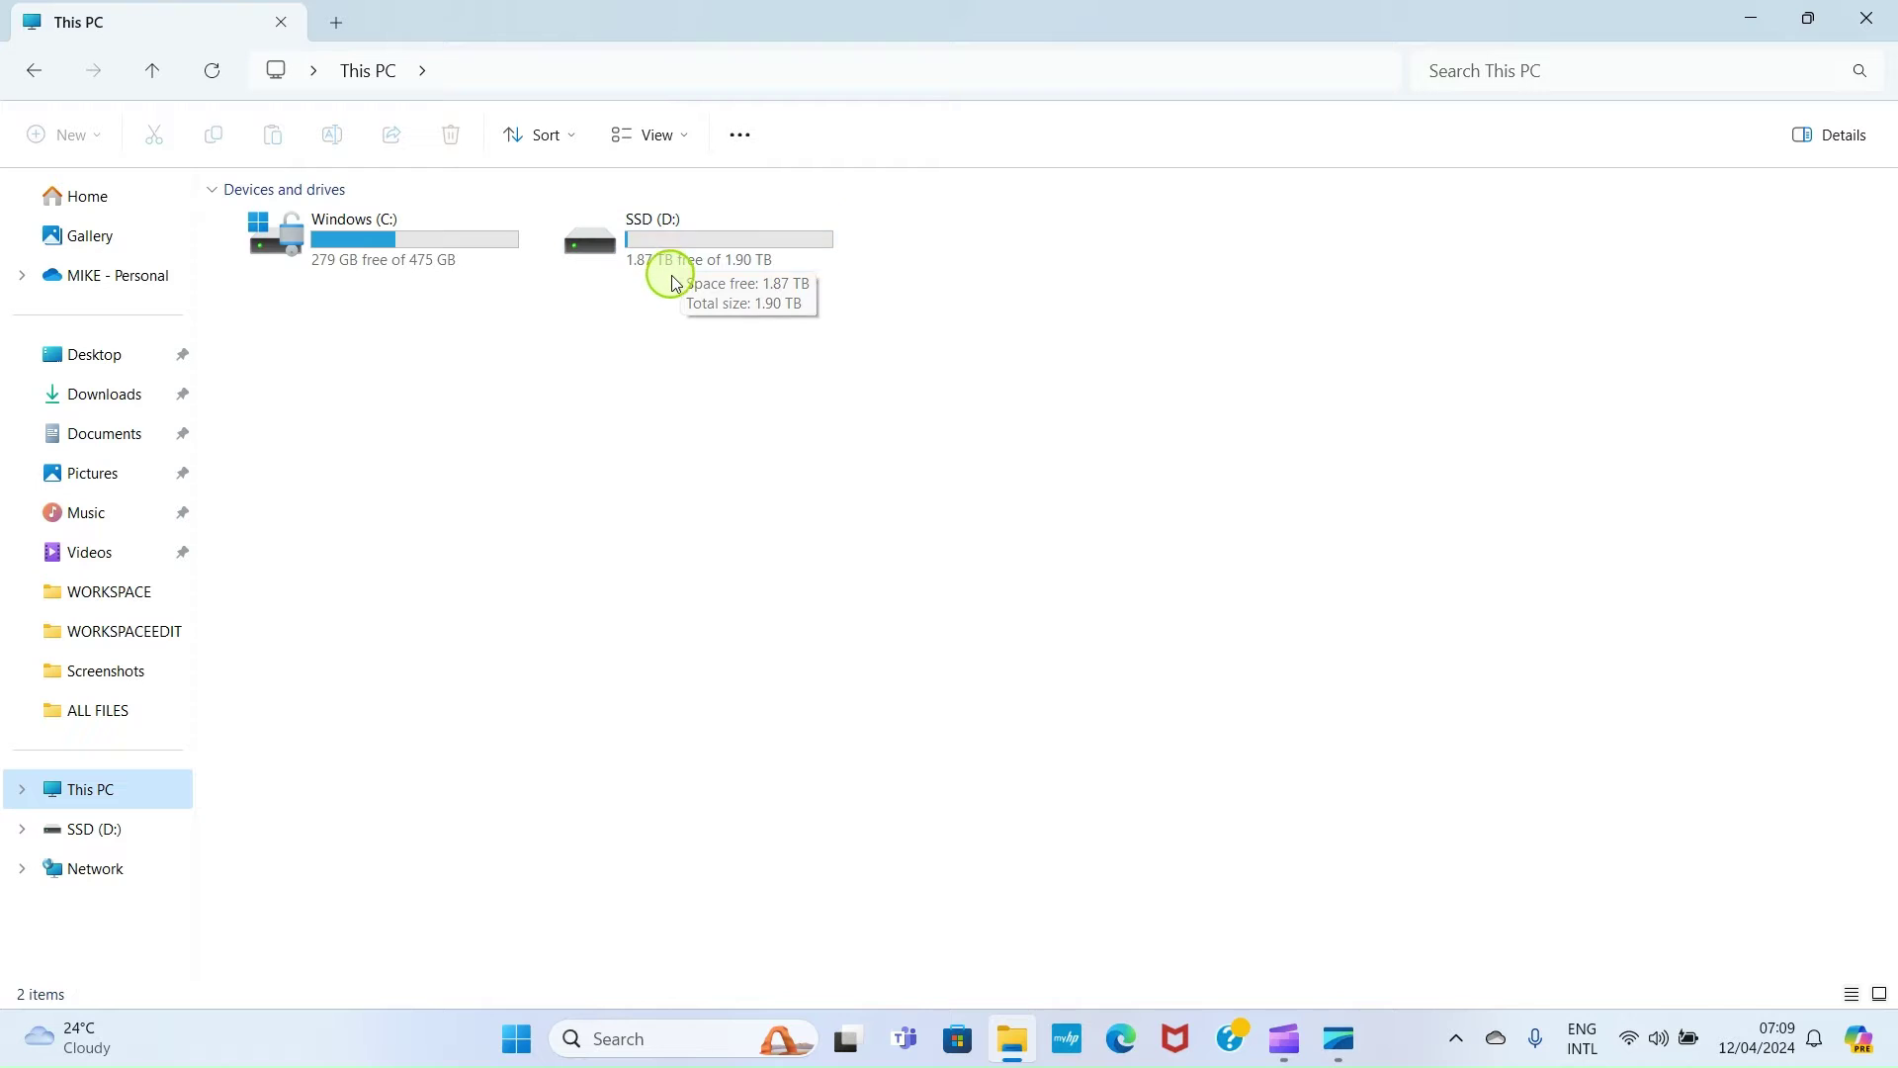
pyautogui.click(658, 268)
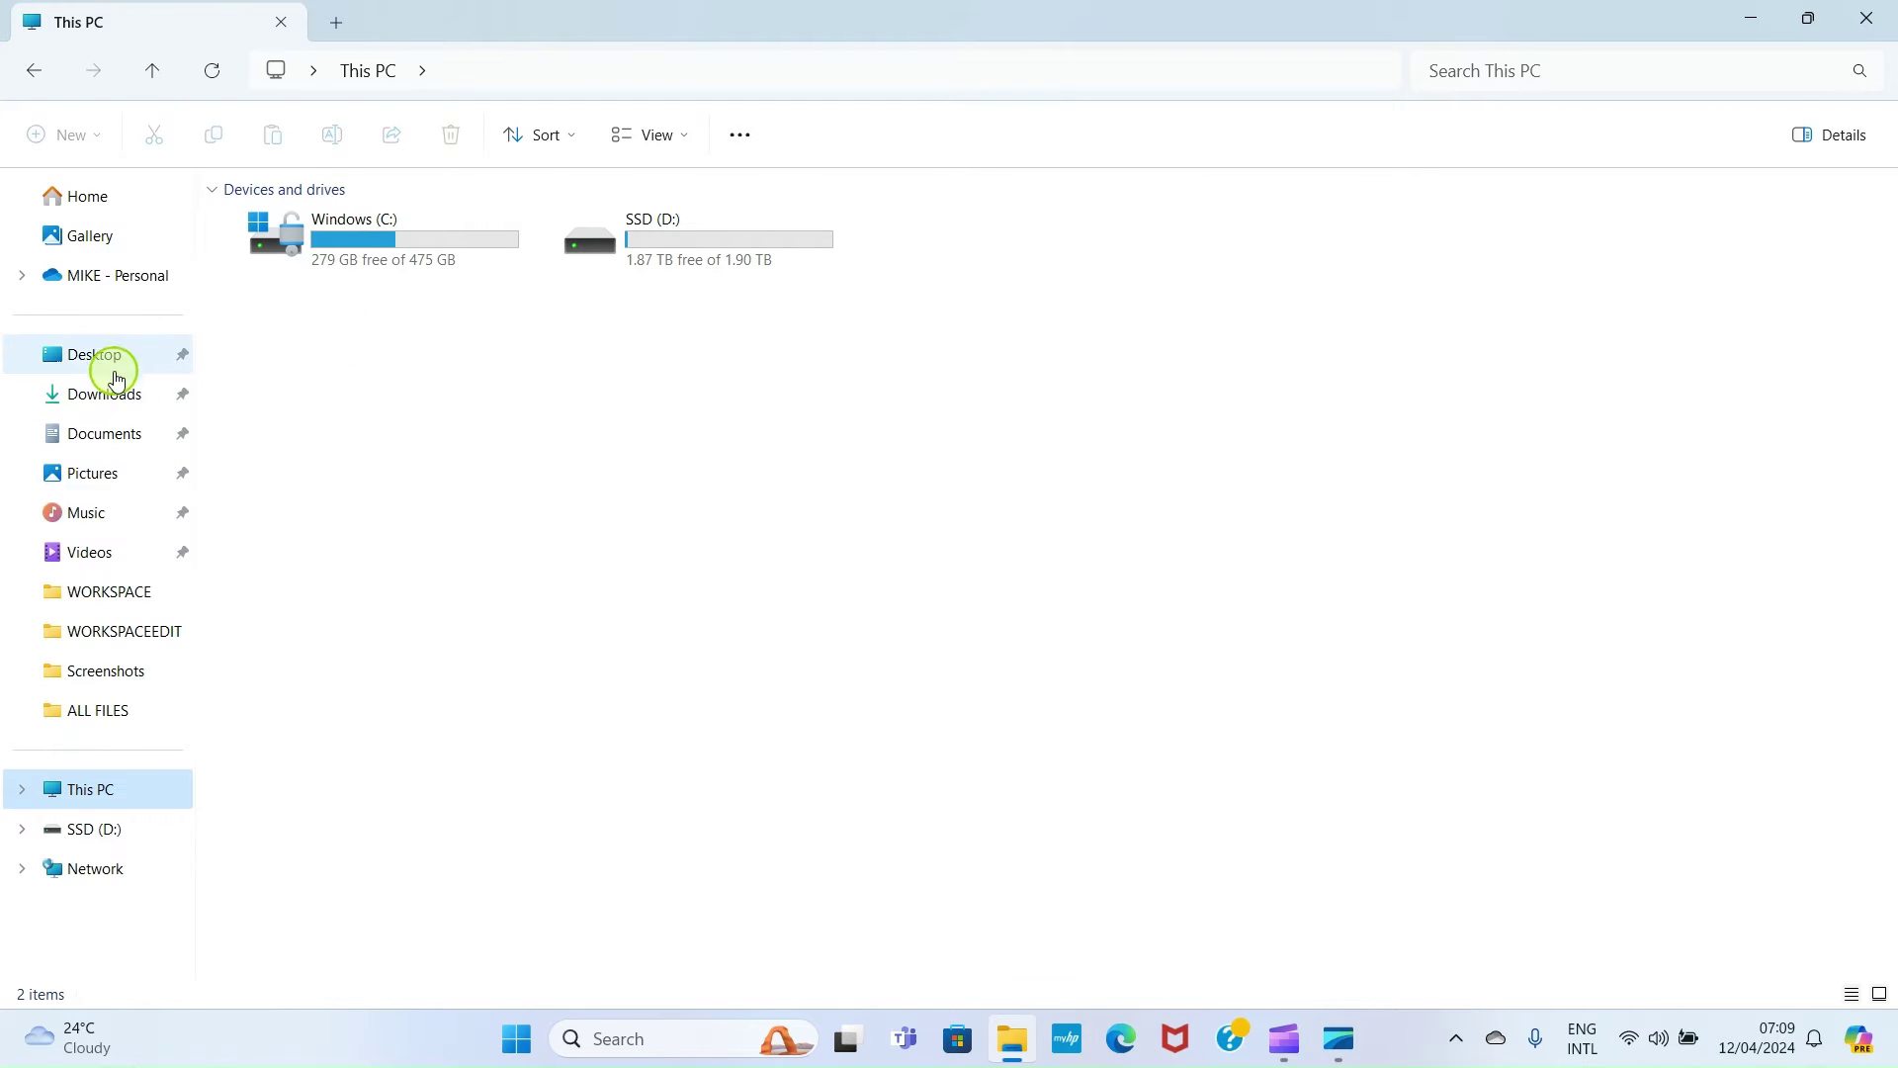
# - Copy the BUILDER image from Pictures > GODWINTECH and paste it onto SSD (D:)
pyautogui.click(89, 476)
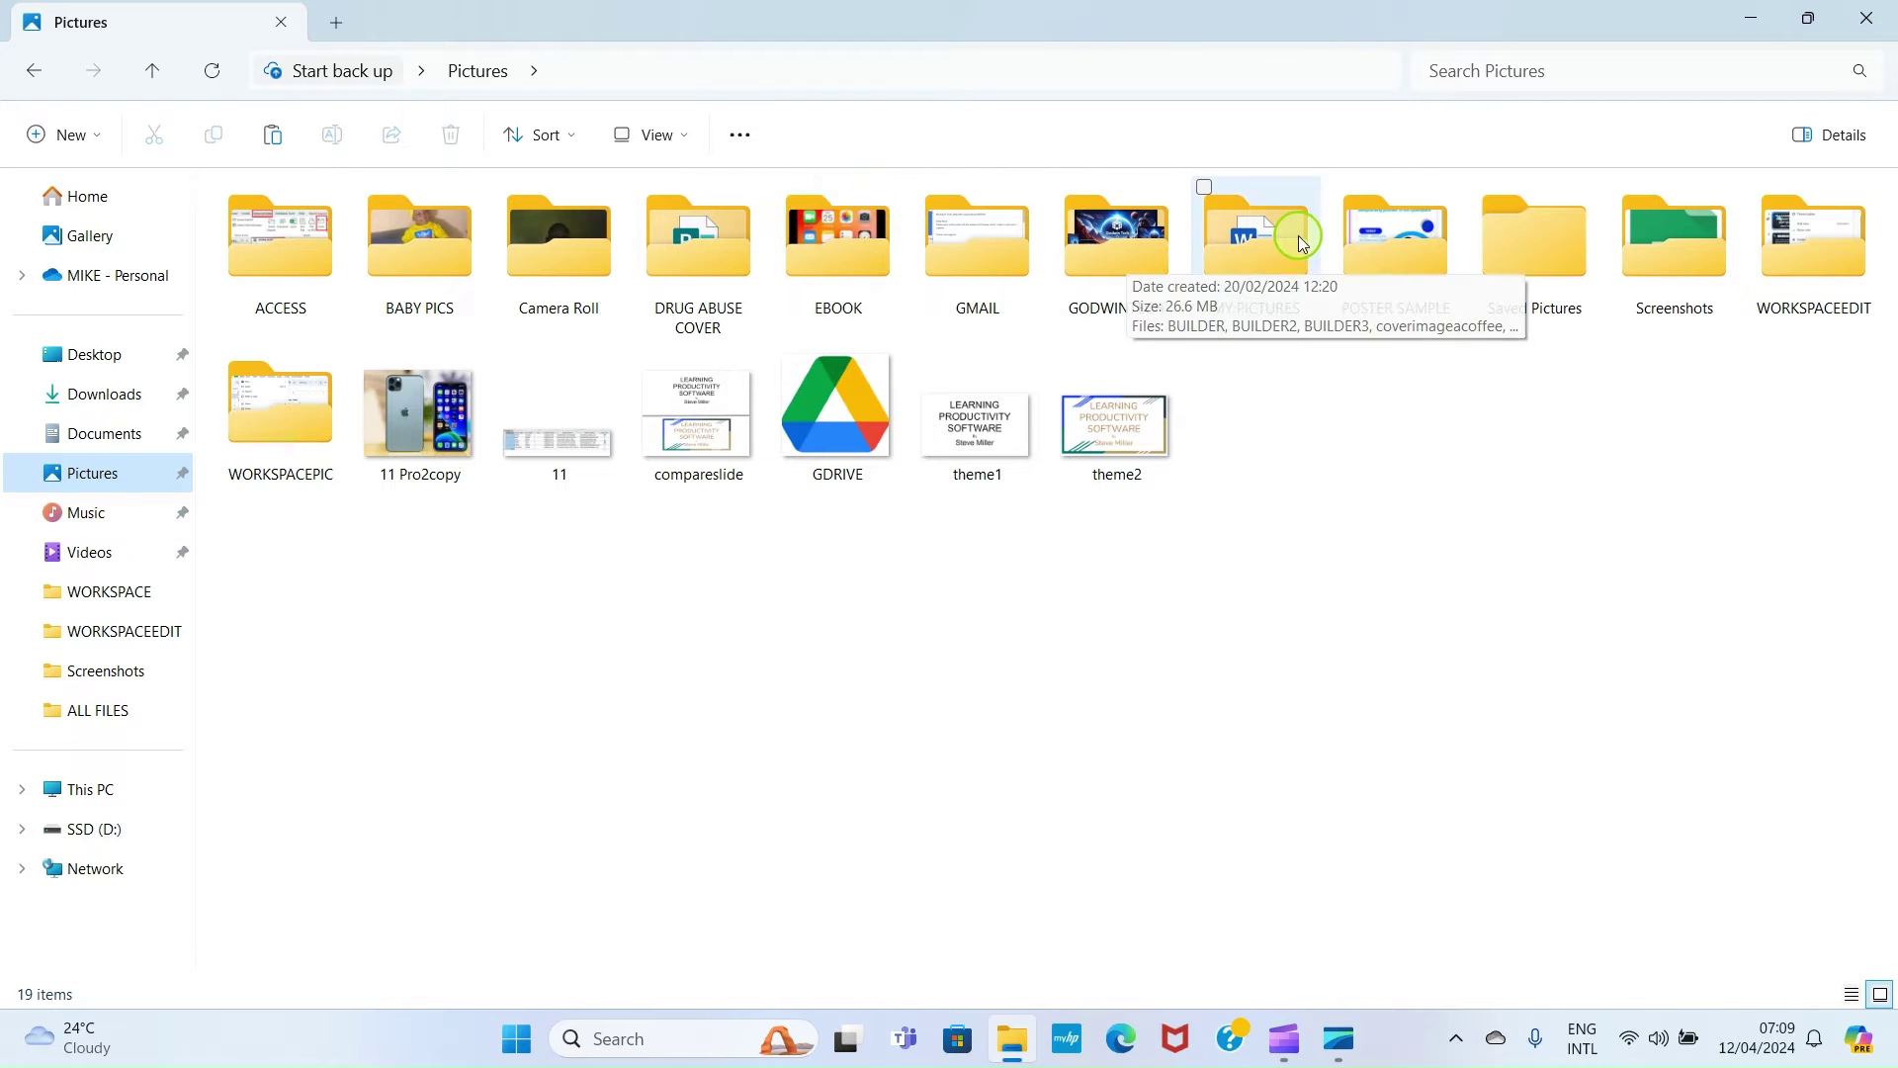
pyautogui.doubleClick(1102, 262)
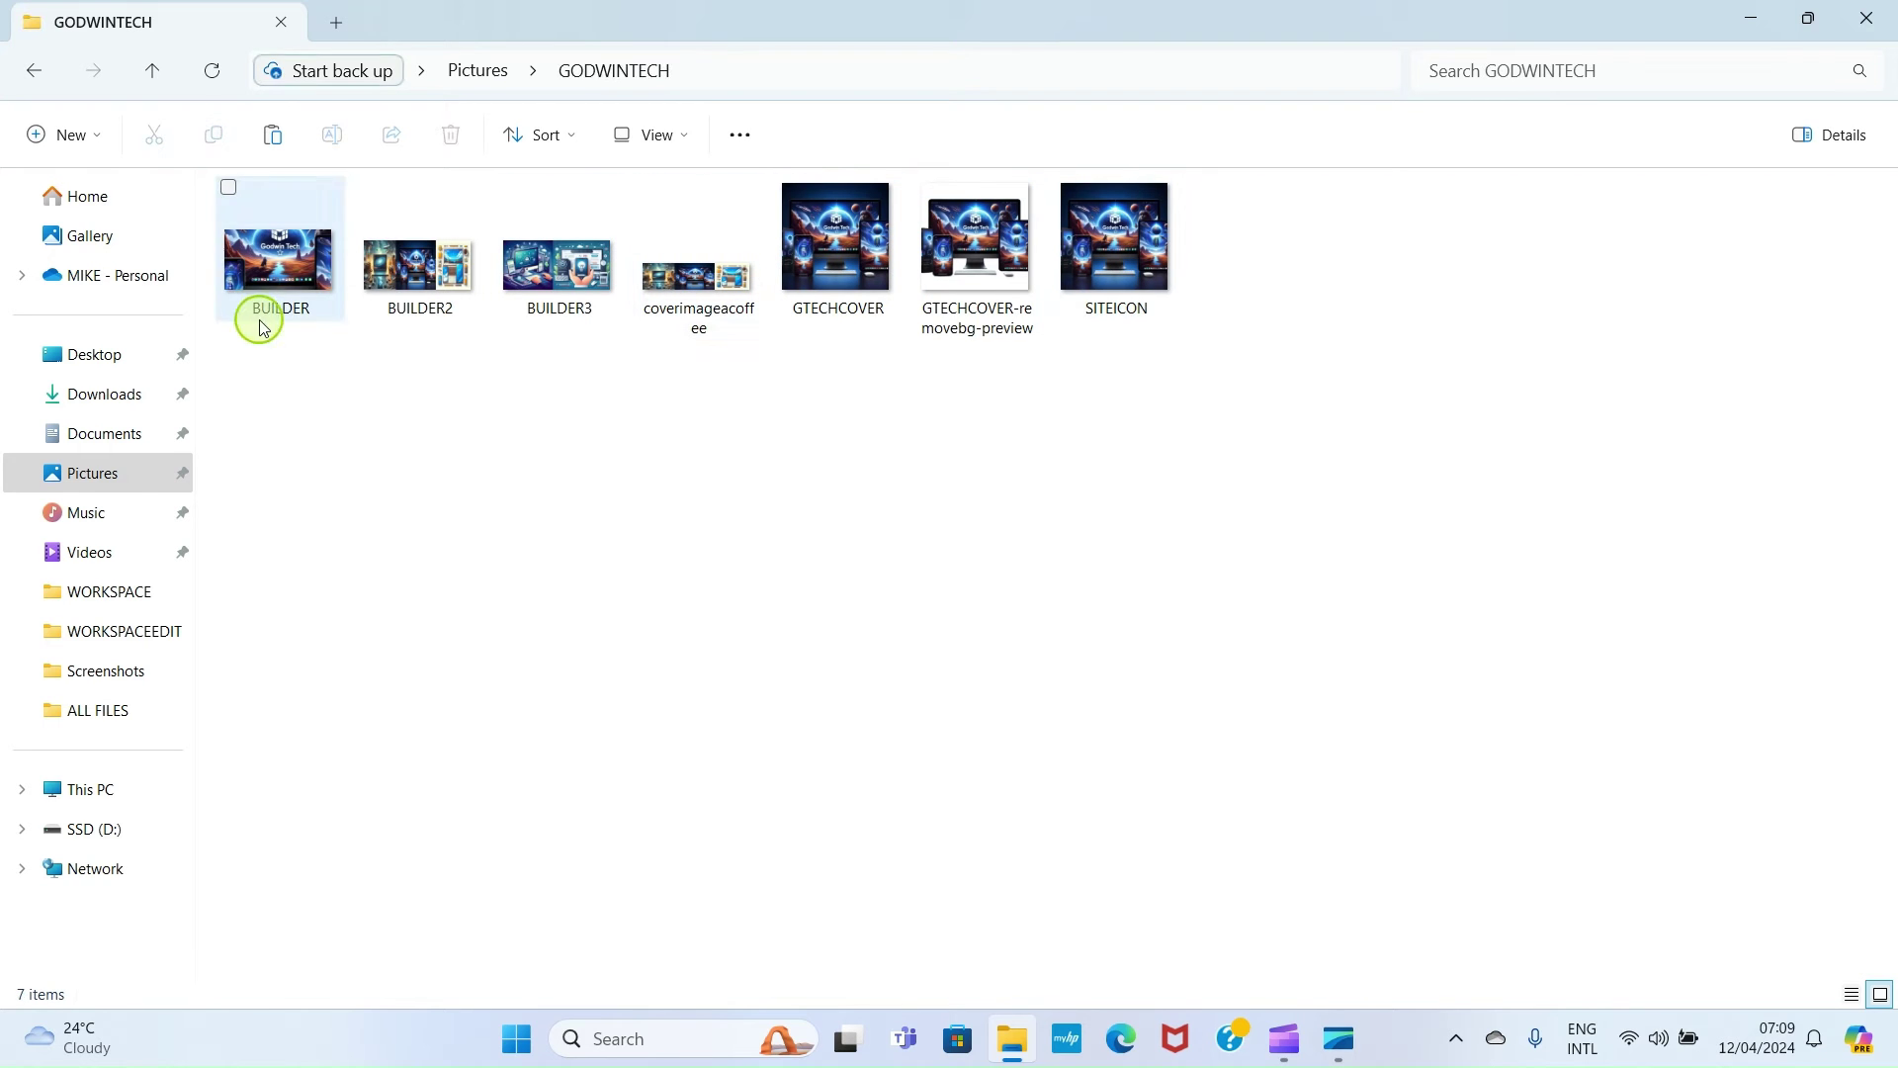
pyautogui.click(244, 283)
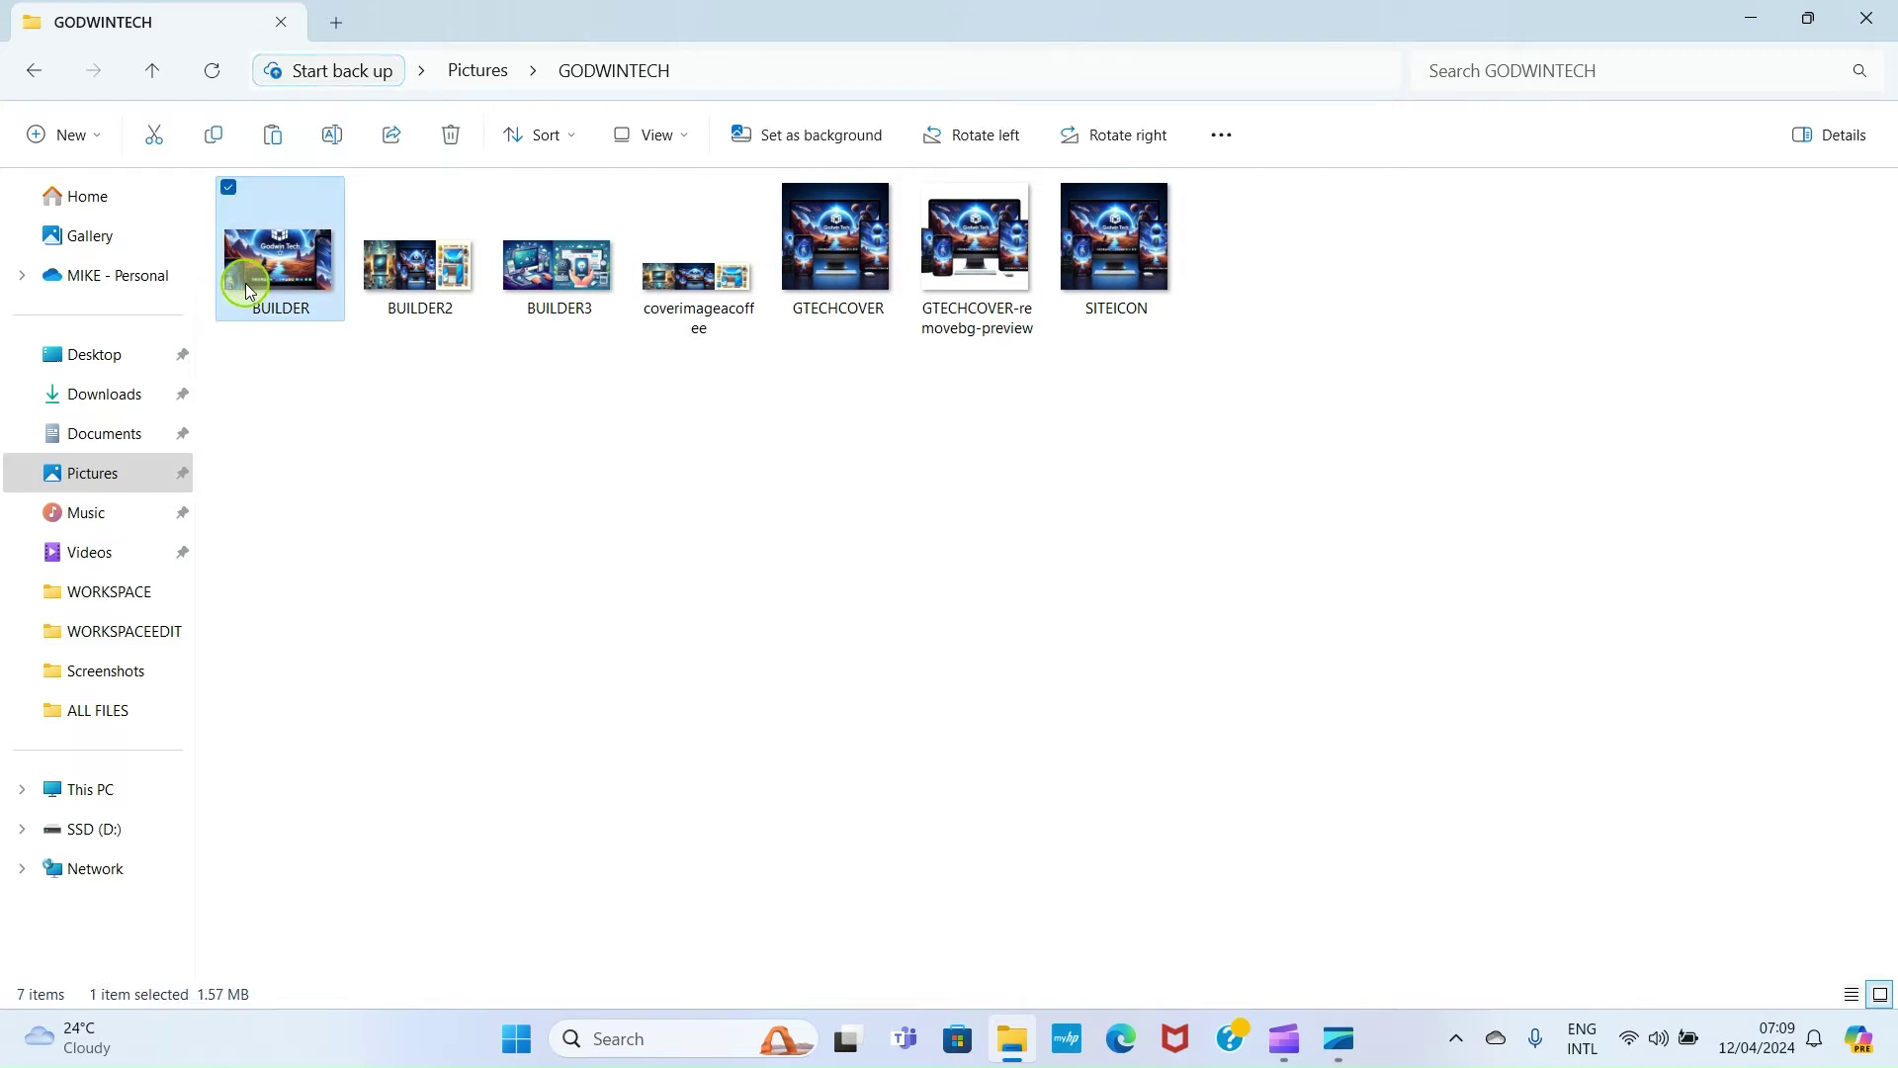
pyautogui.click(215, 136)
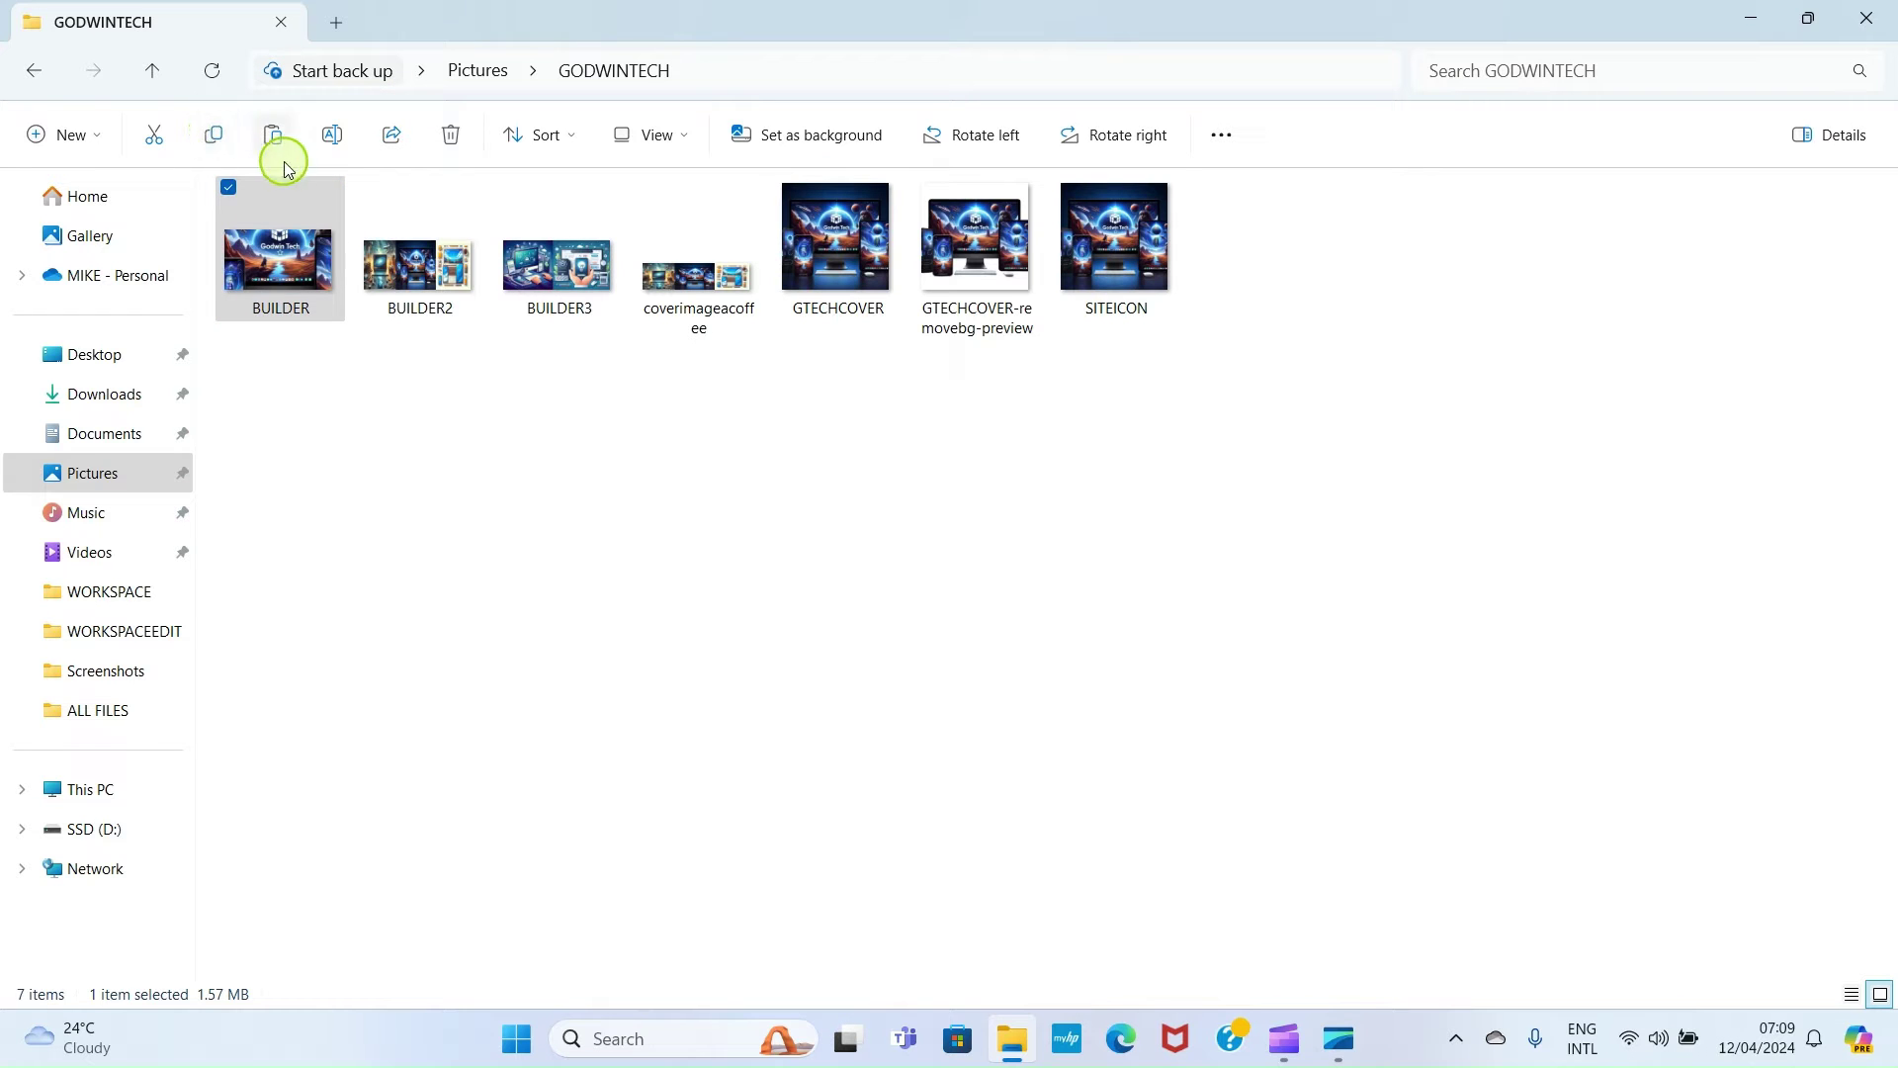
pyautogui.click(35, 70)
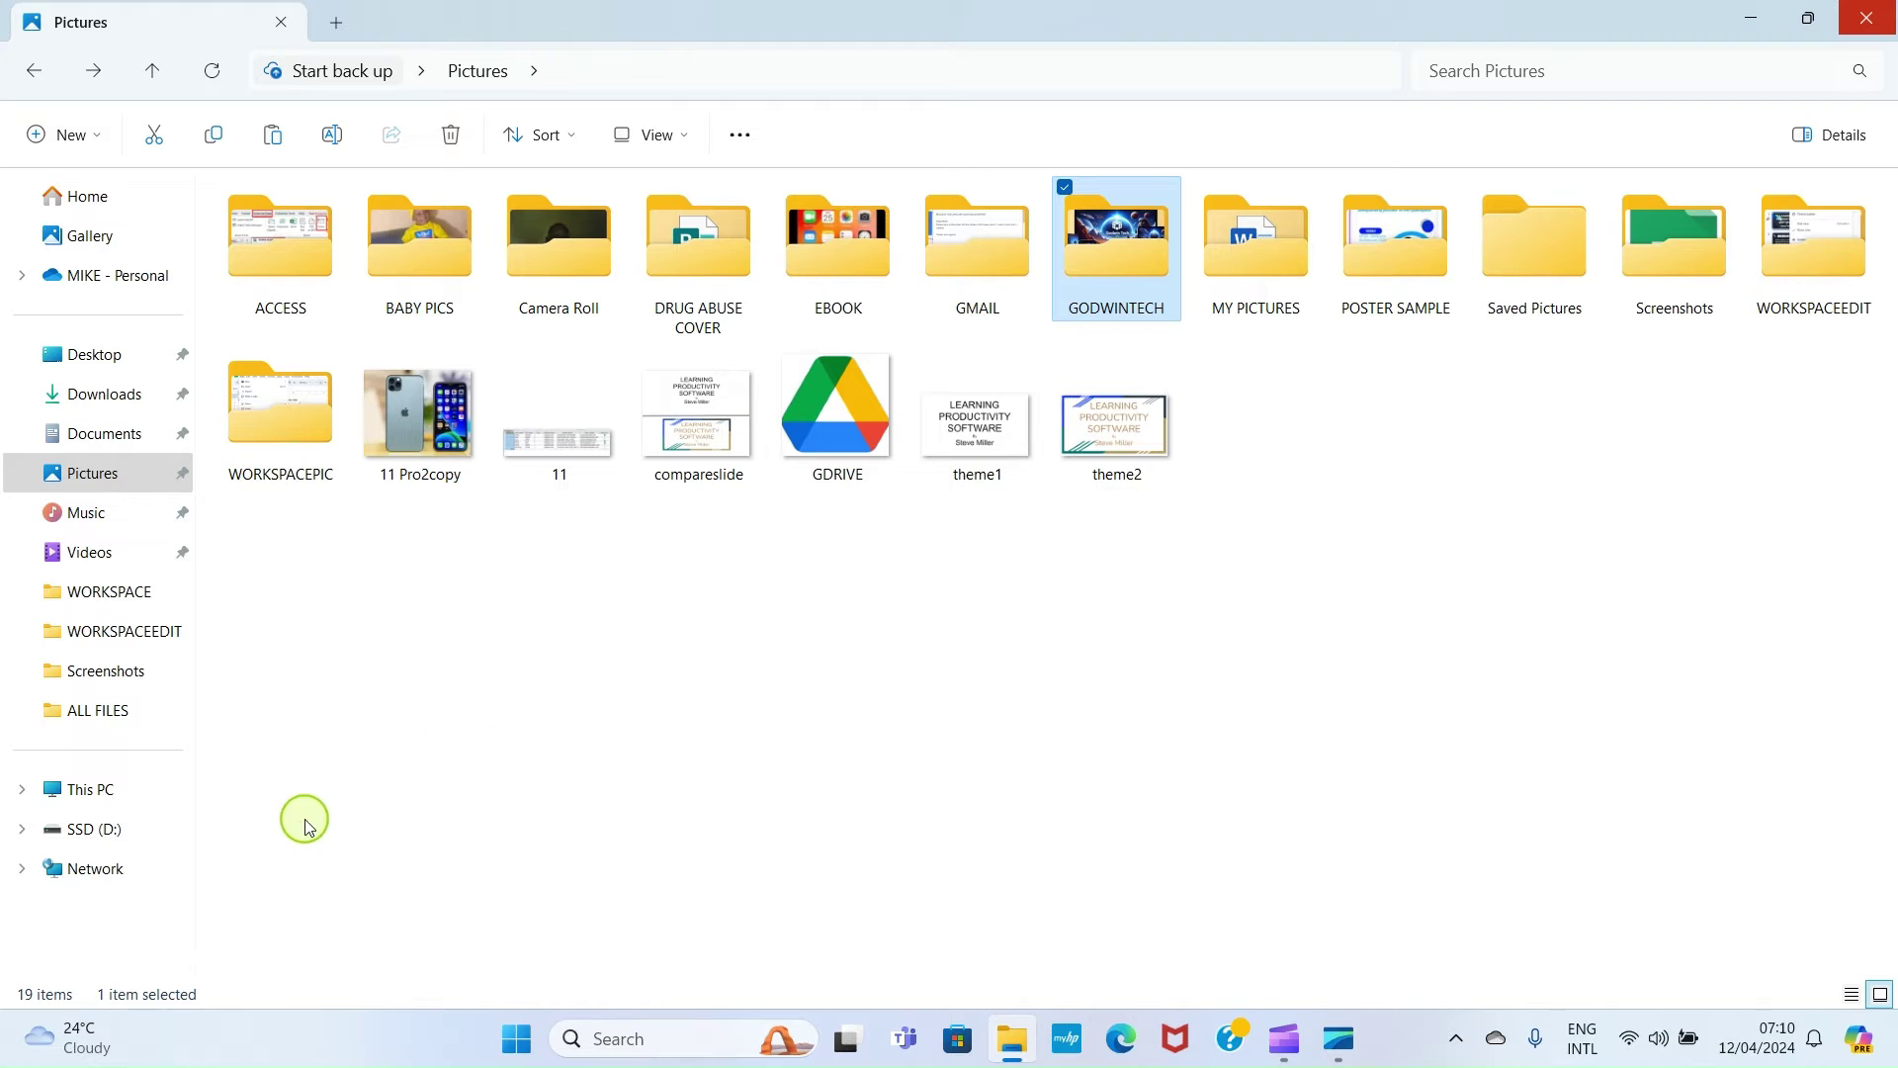
pyautogui.click(60, 840)
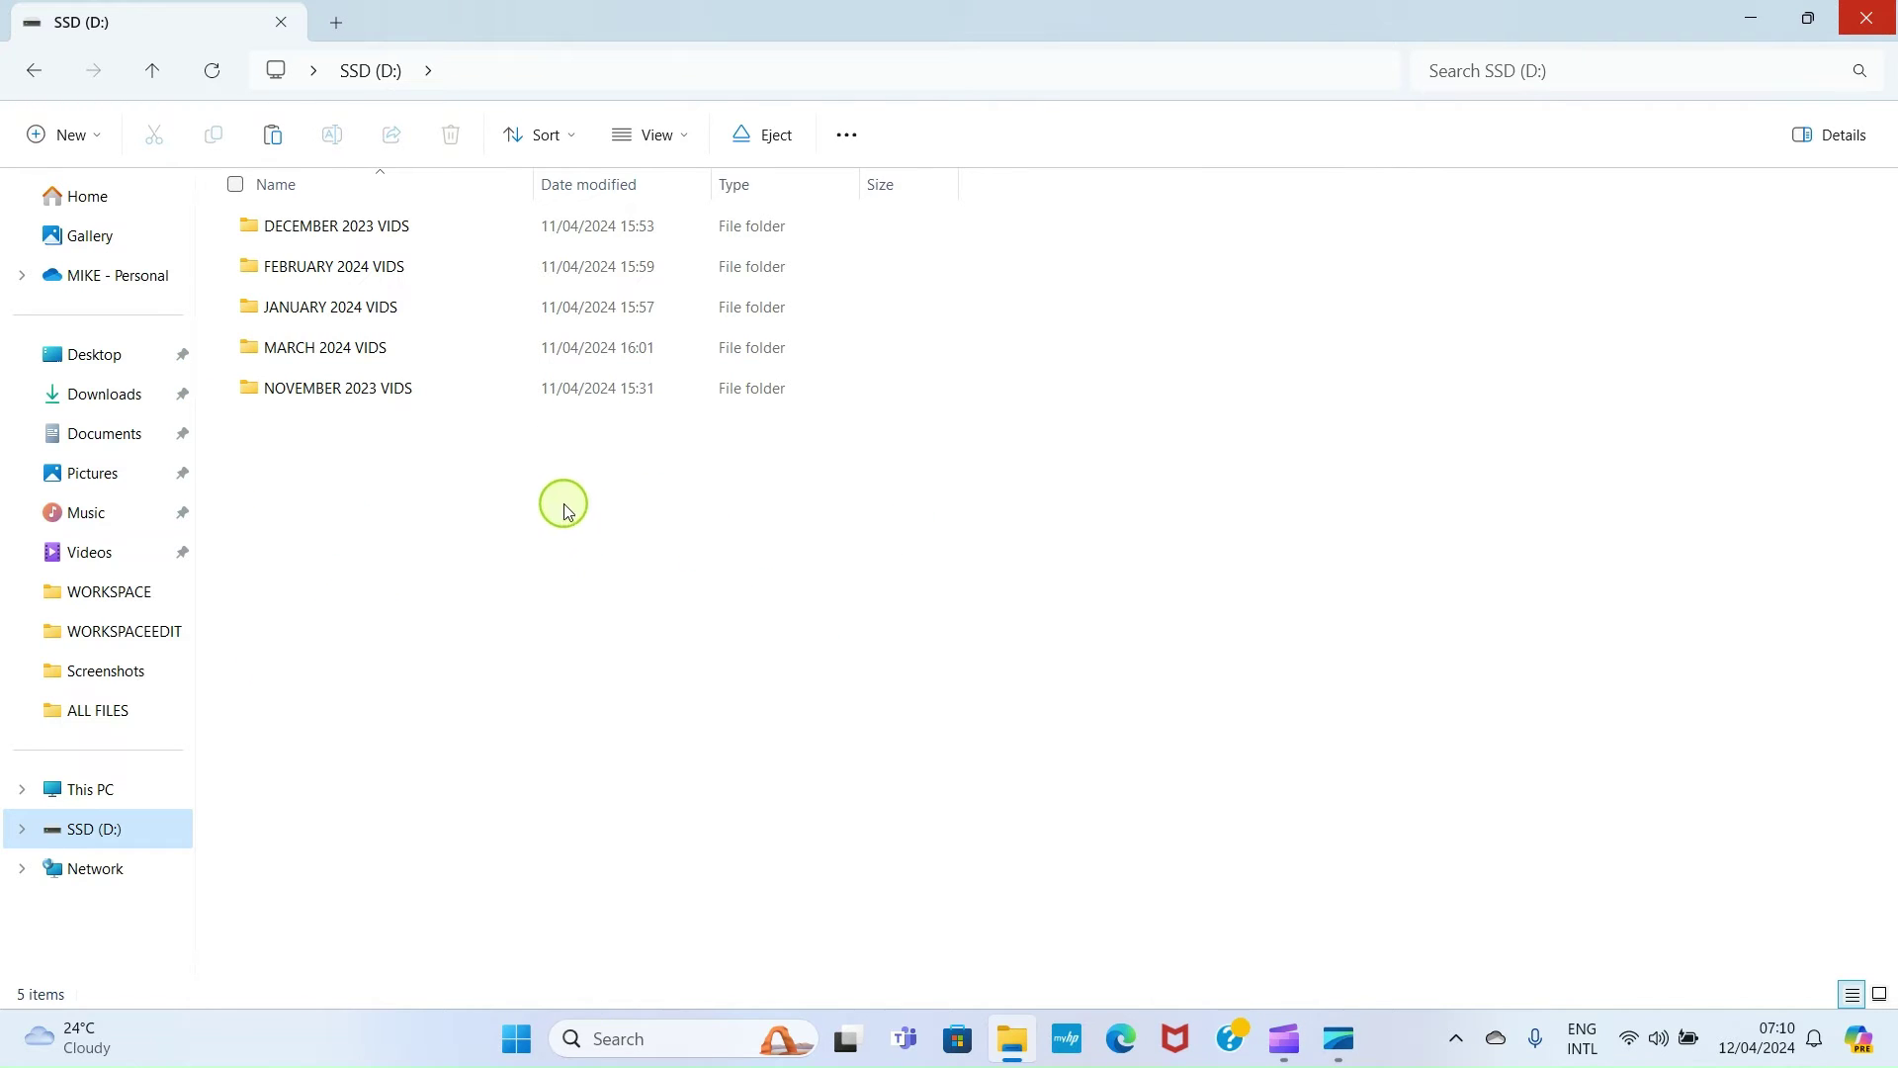
pyautogui.click(277, 136)
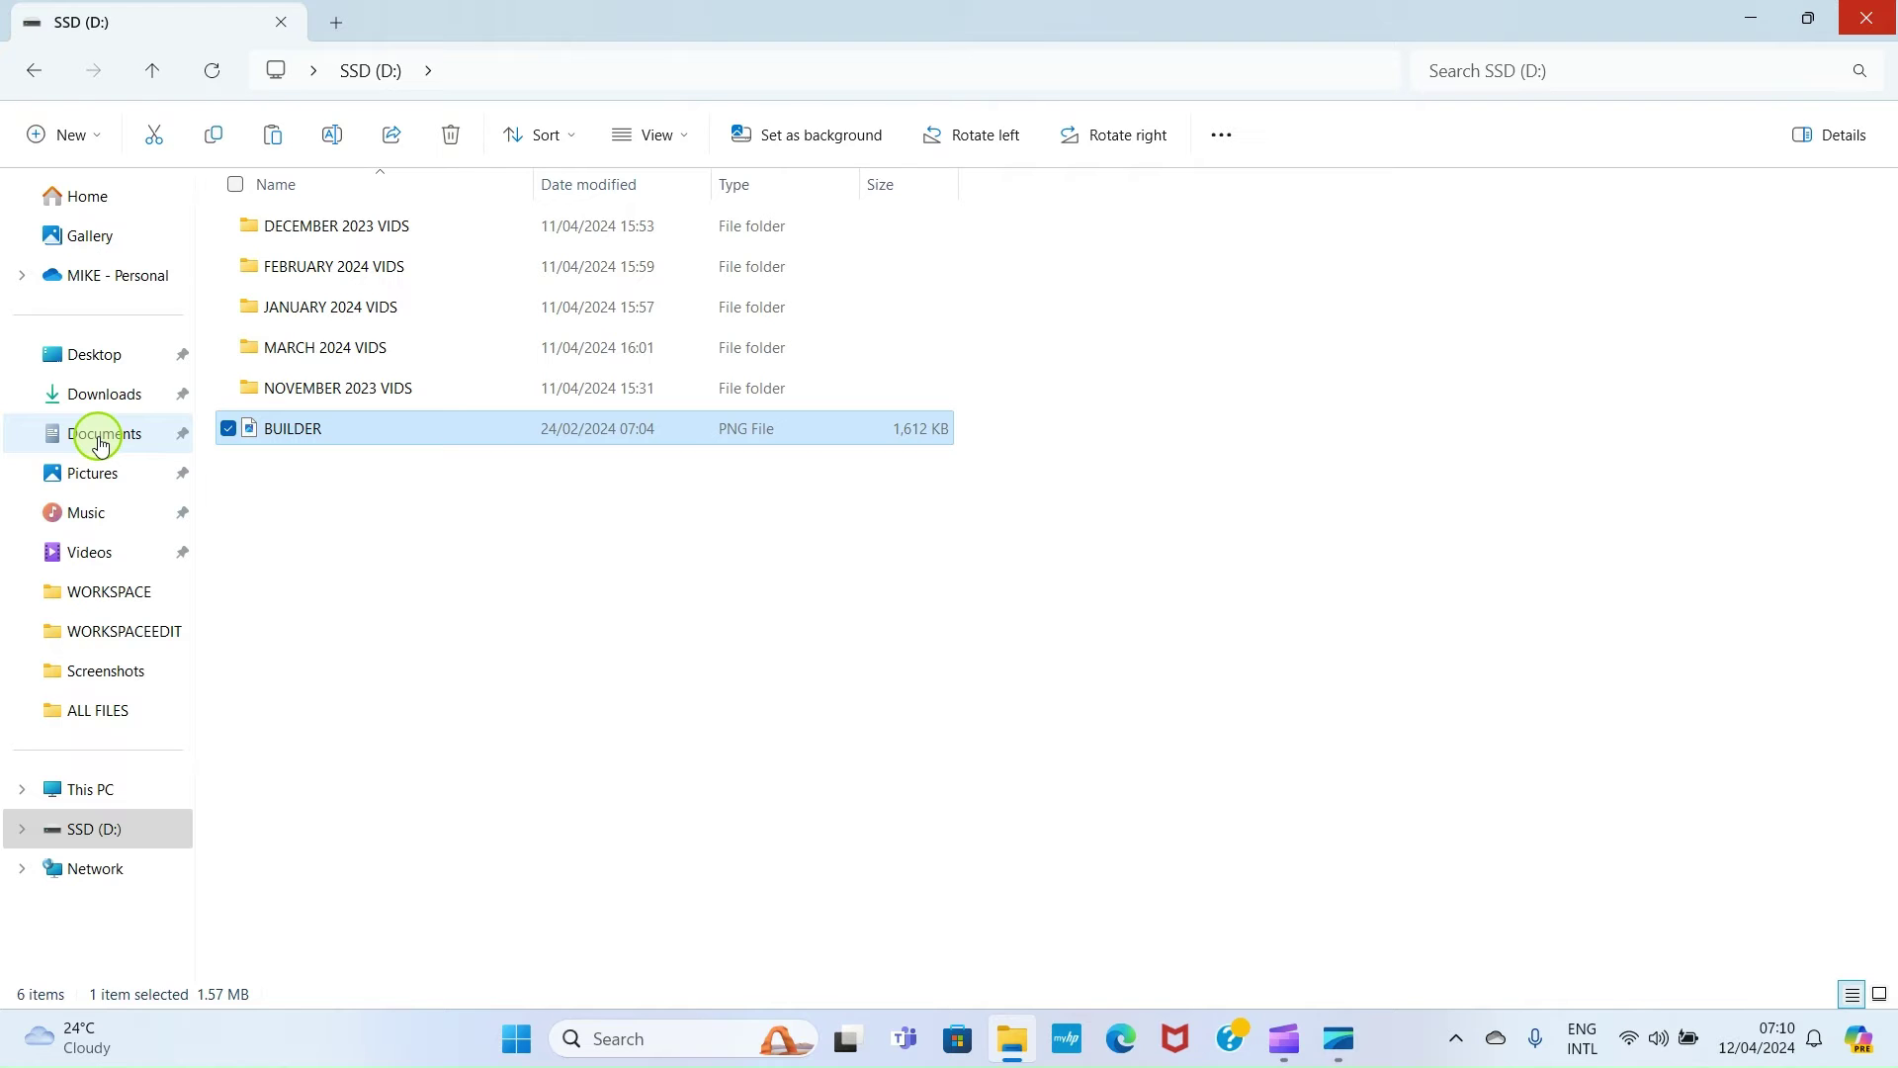
# - Copy the birthdayCARD Word document from Documents and paste it onto SSD (D:)
pyautogui.click(101, 434)
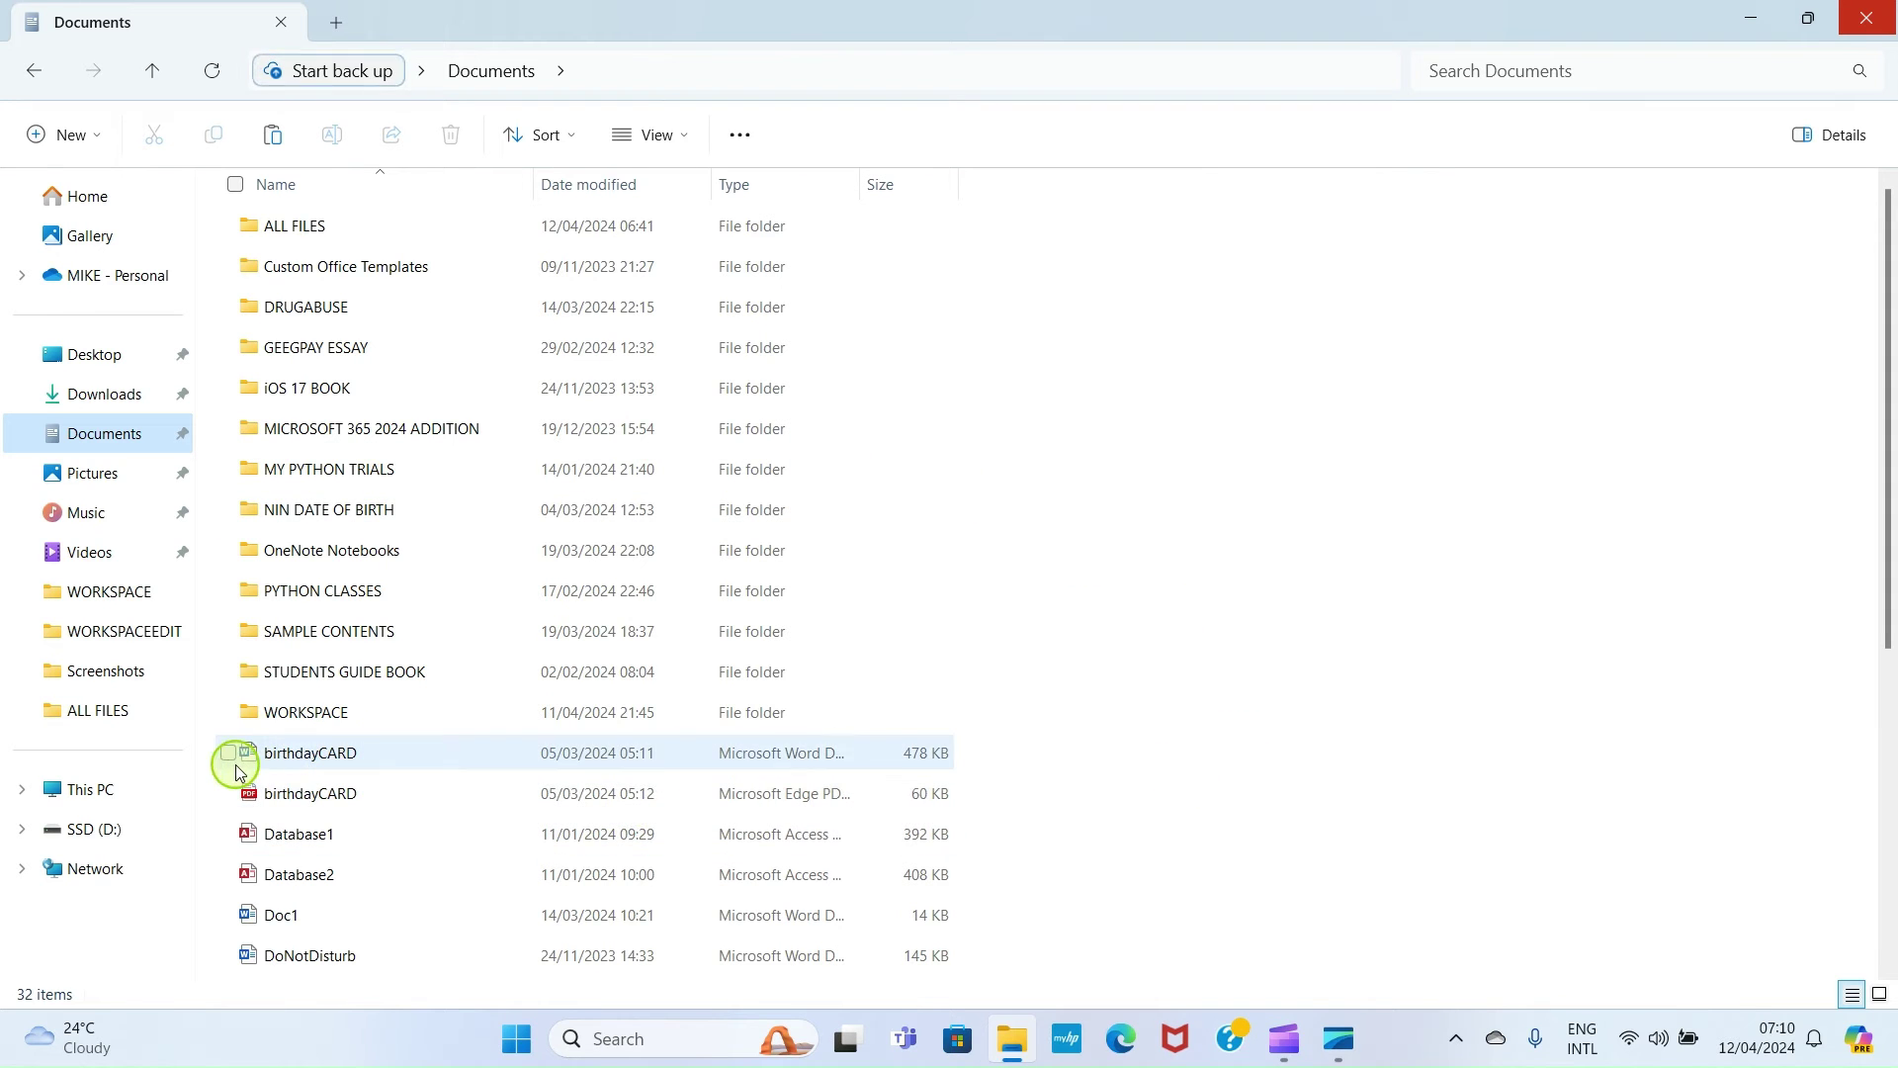
pyautogui.moveTo(311, 754)
pyautogui.click(232, 758)
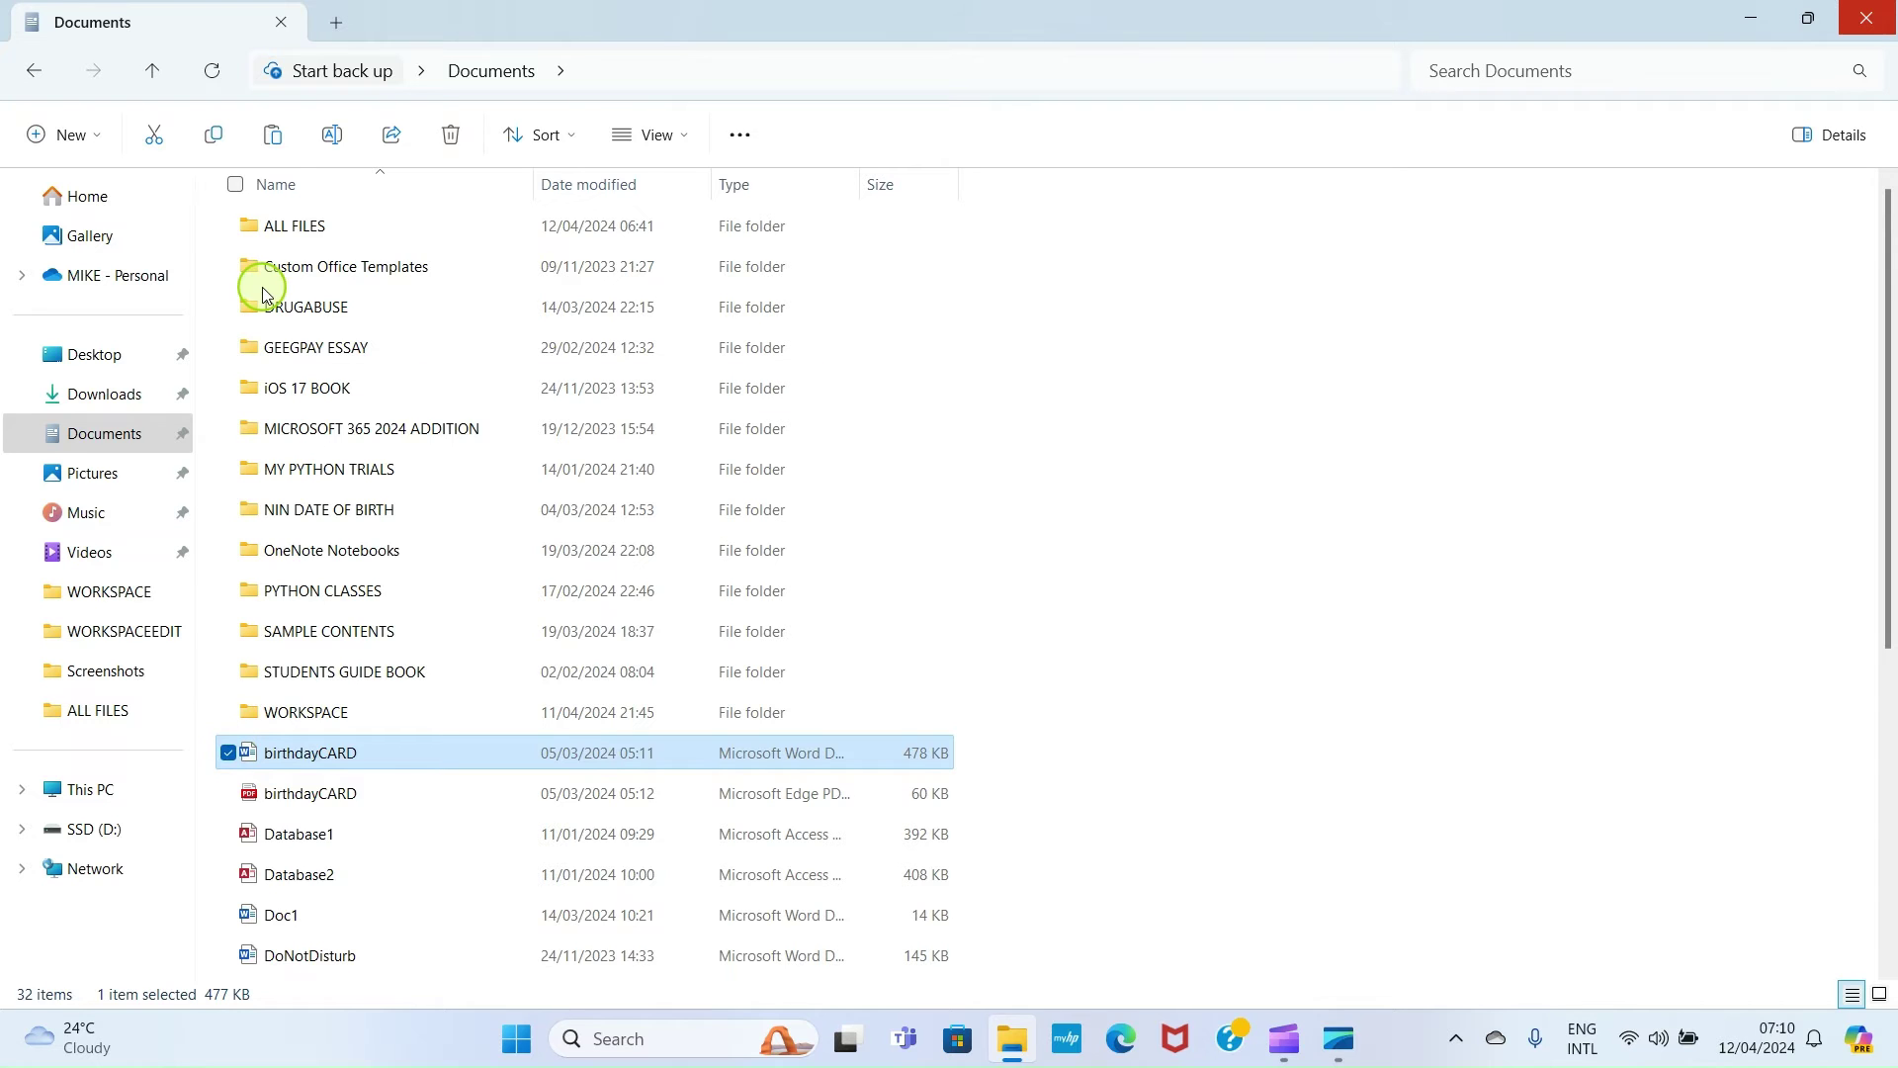
pyautogui.click(212, 136)
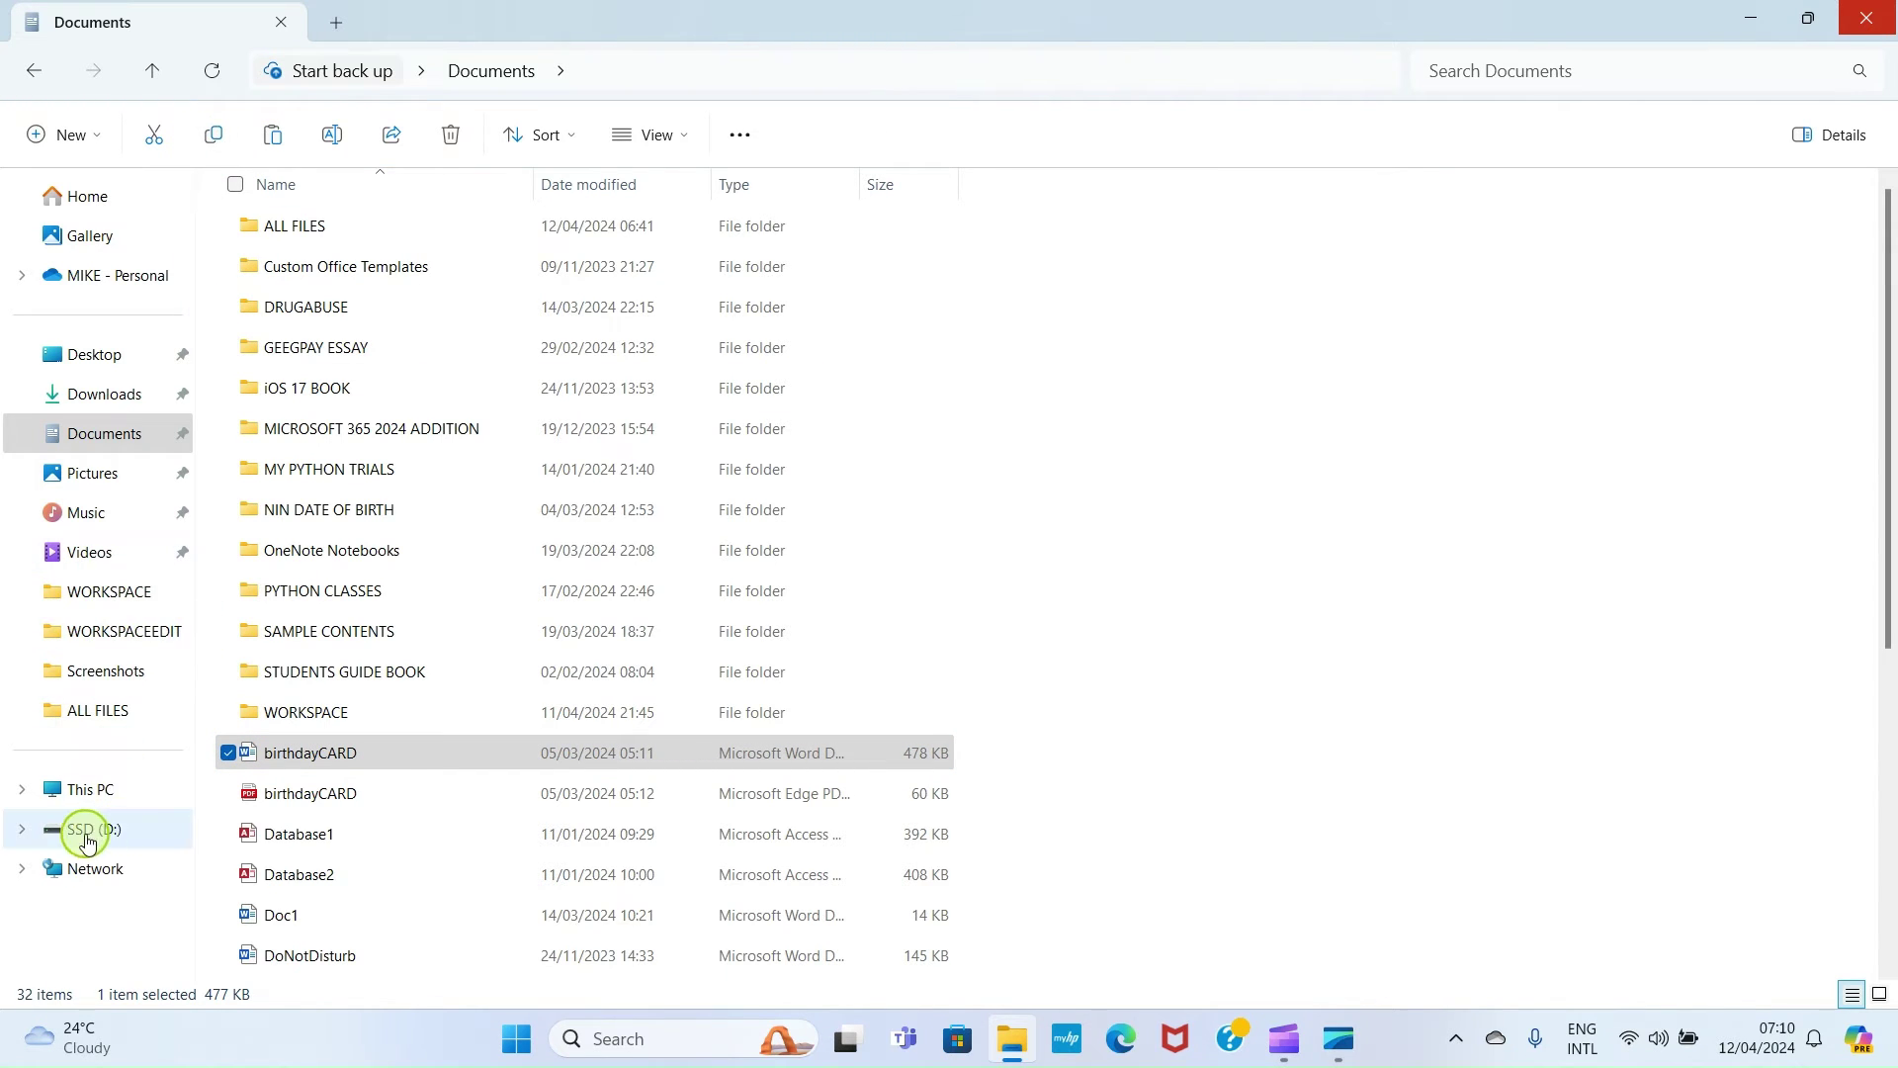
pyautogui.click(86, 830)
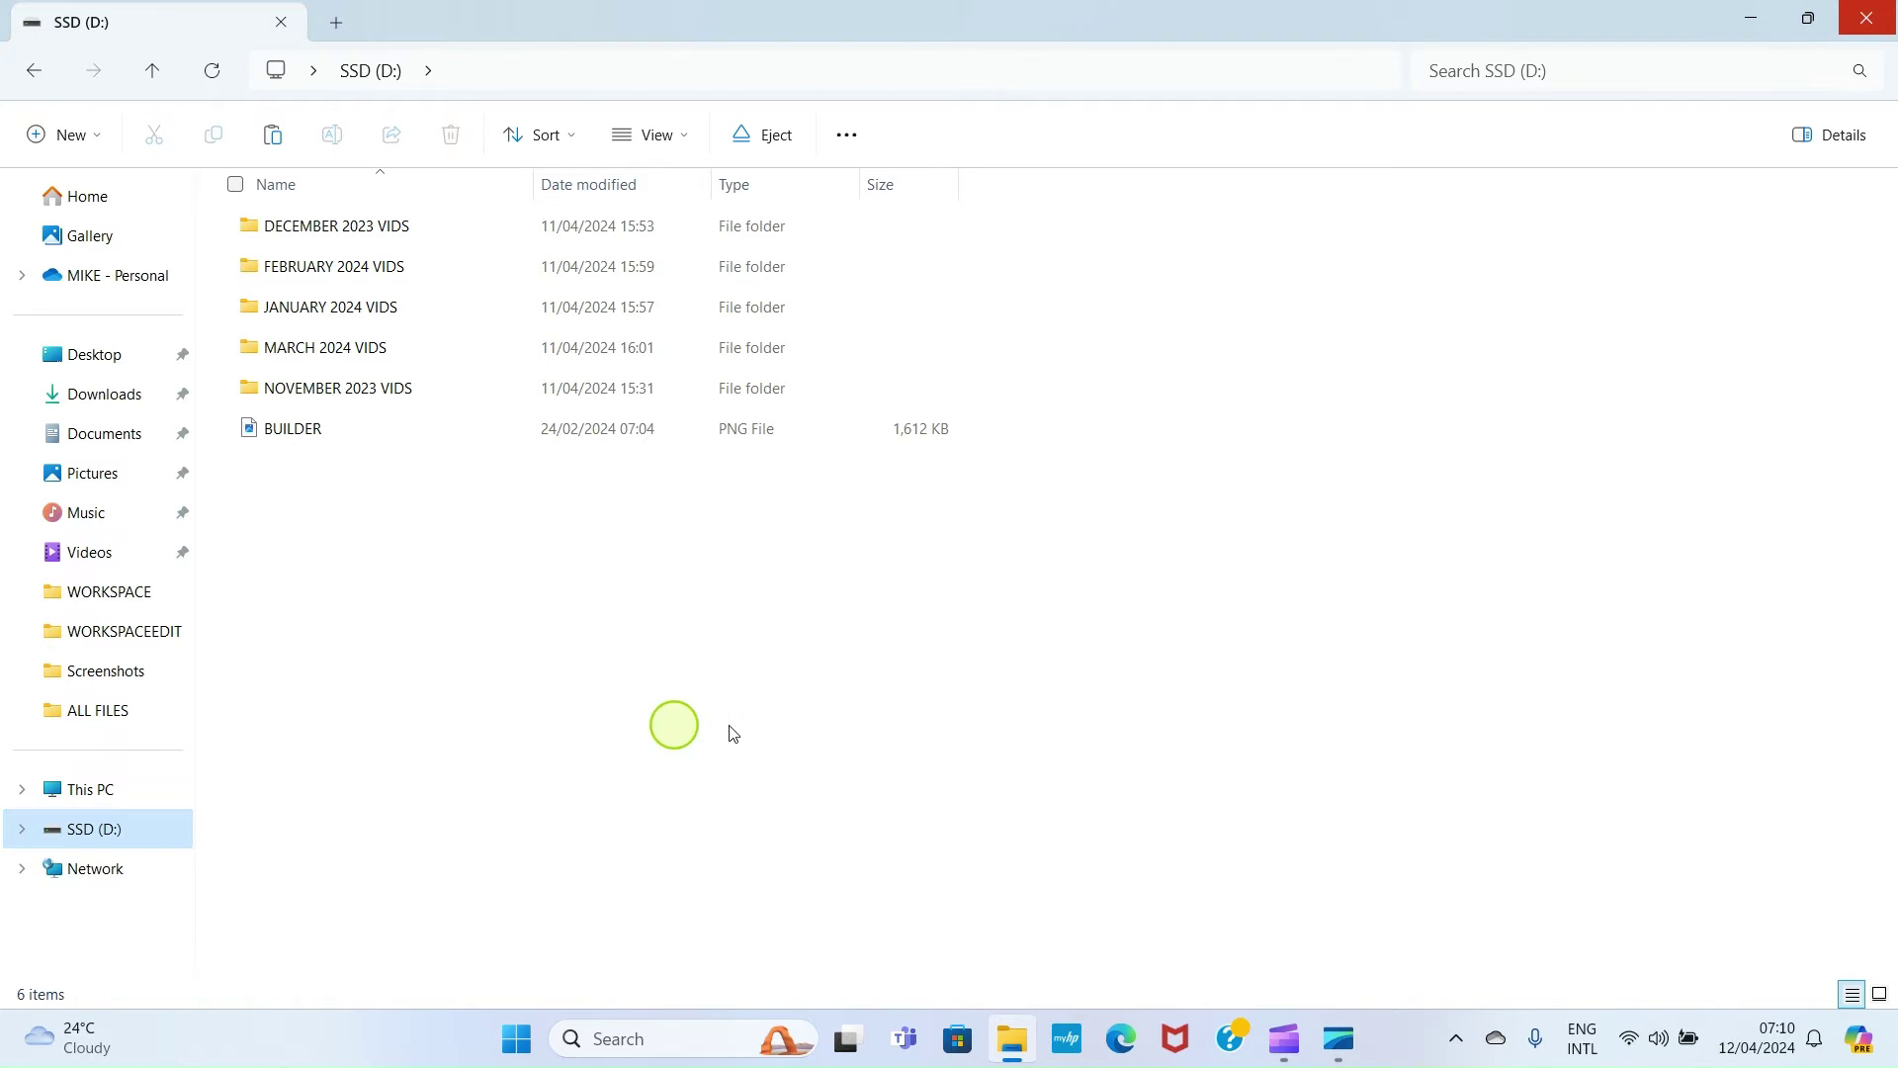
pyautogui.click(273, 138)
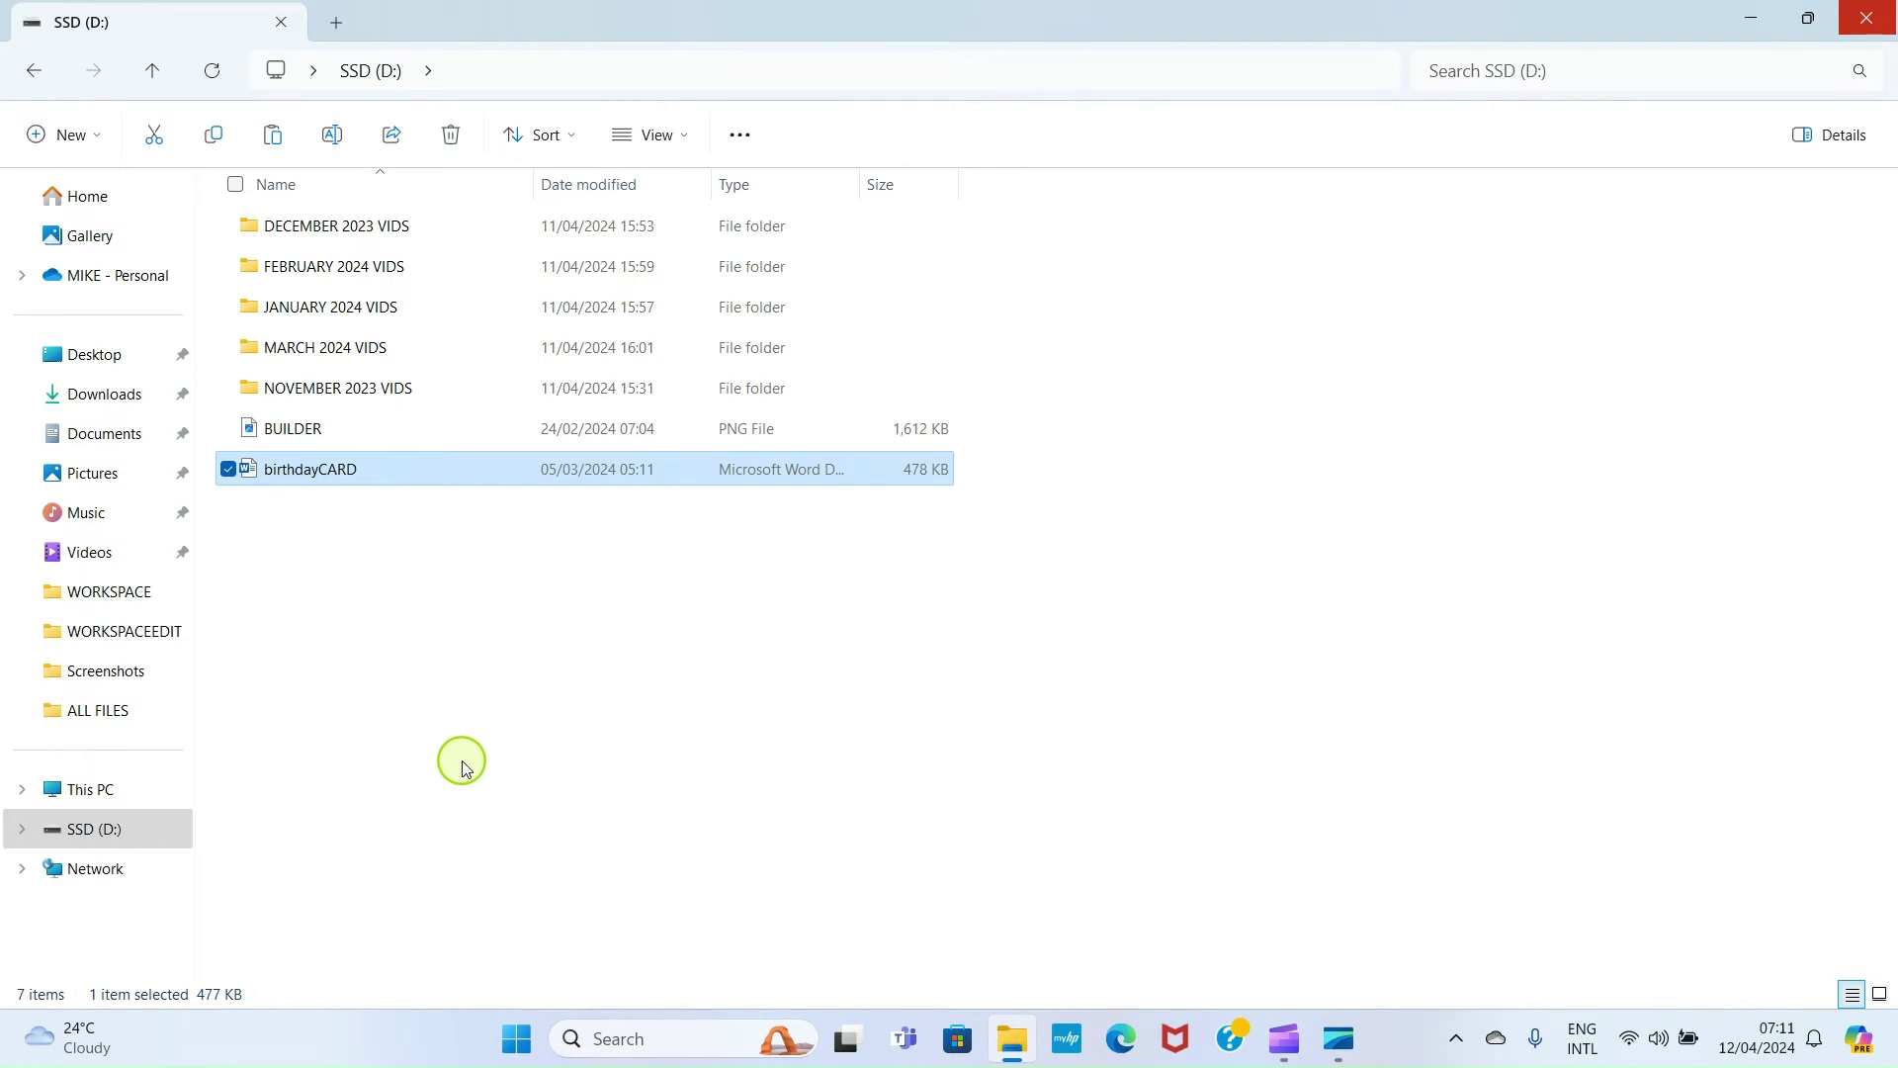
# - Paste a copy of the GODWINACADEMY Excel workbook from Documents onto SSD (D:), then go to Videos
pyautogui.click(108, 449)
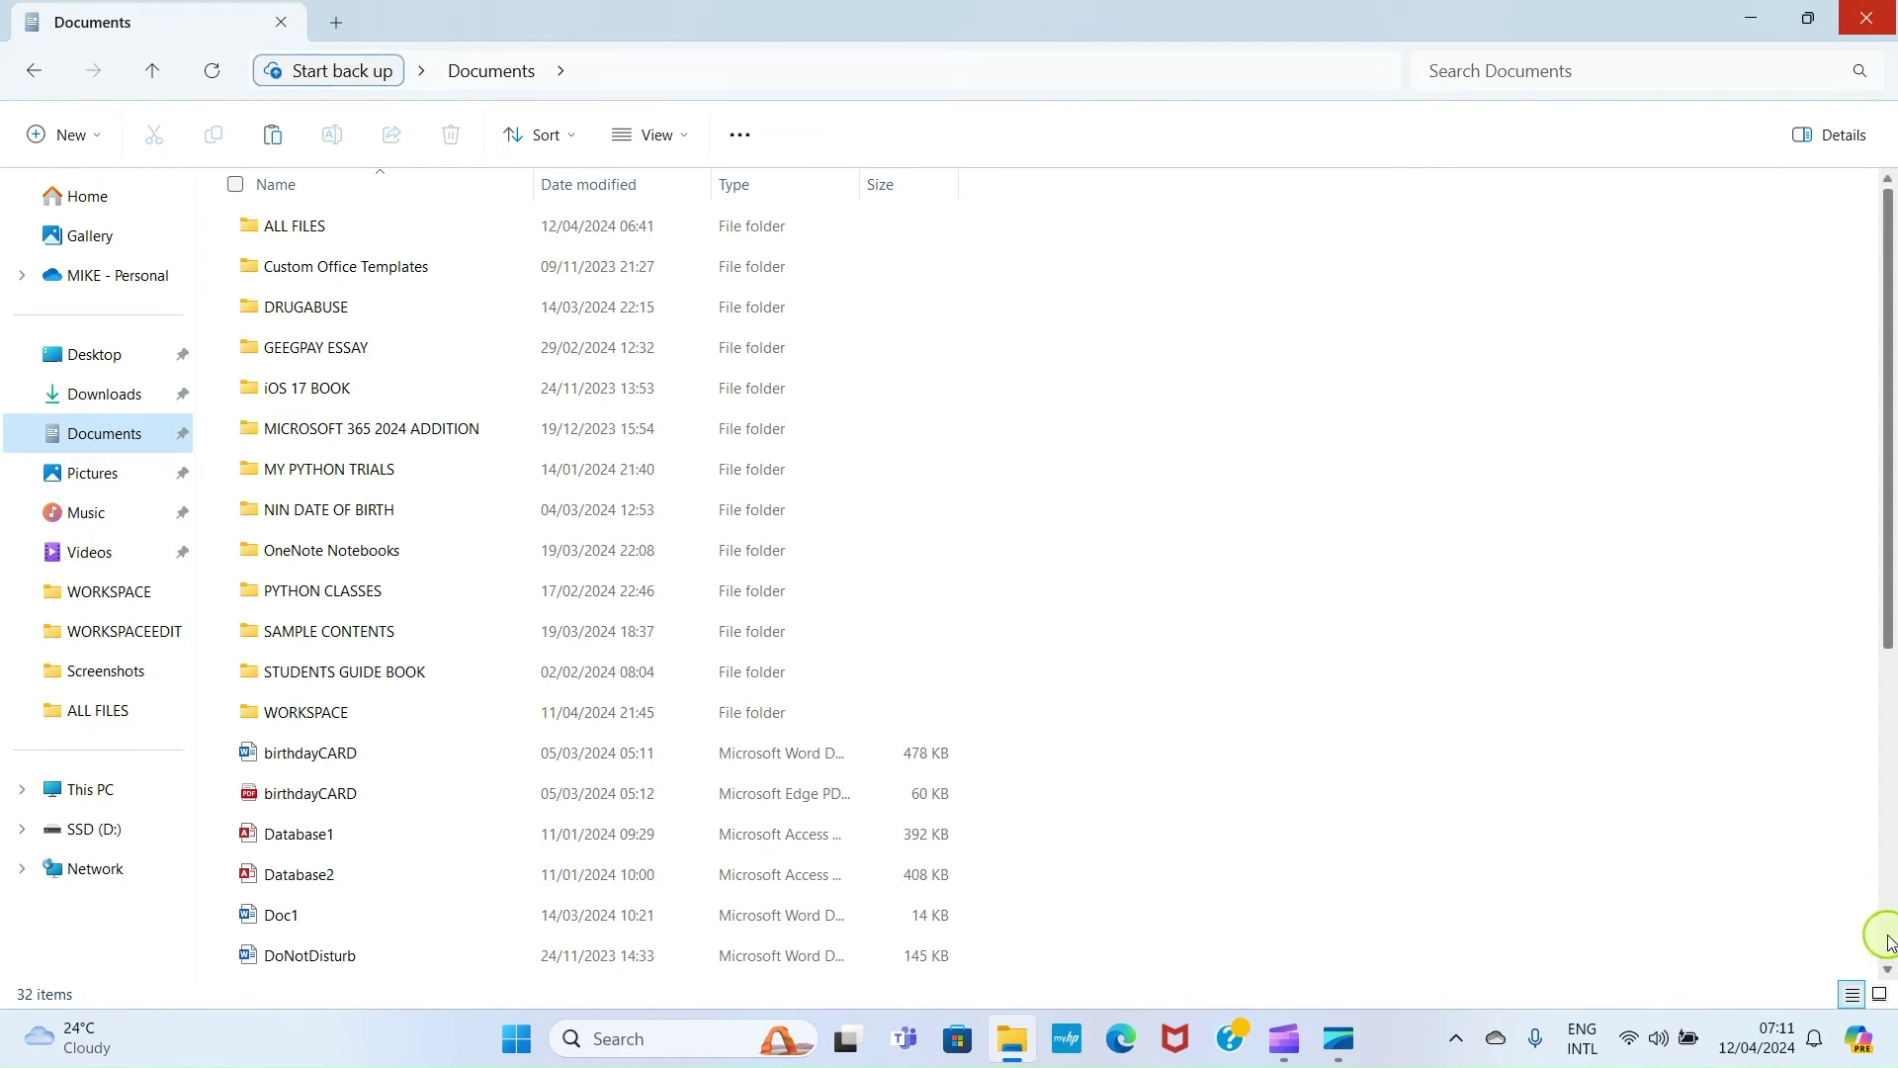
pyautogui.click(1888, 968)
pyautogui.click(1888, 967)
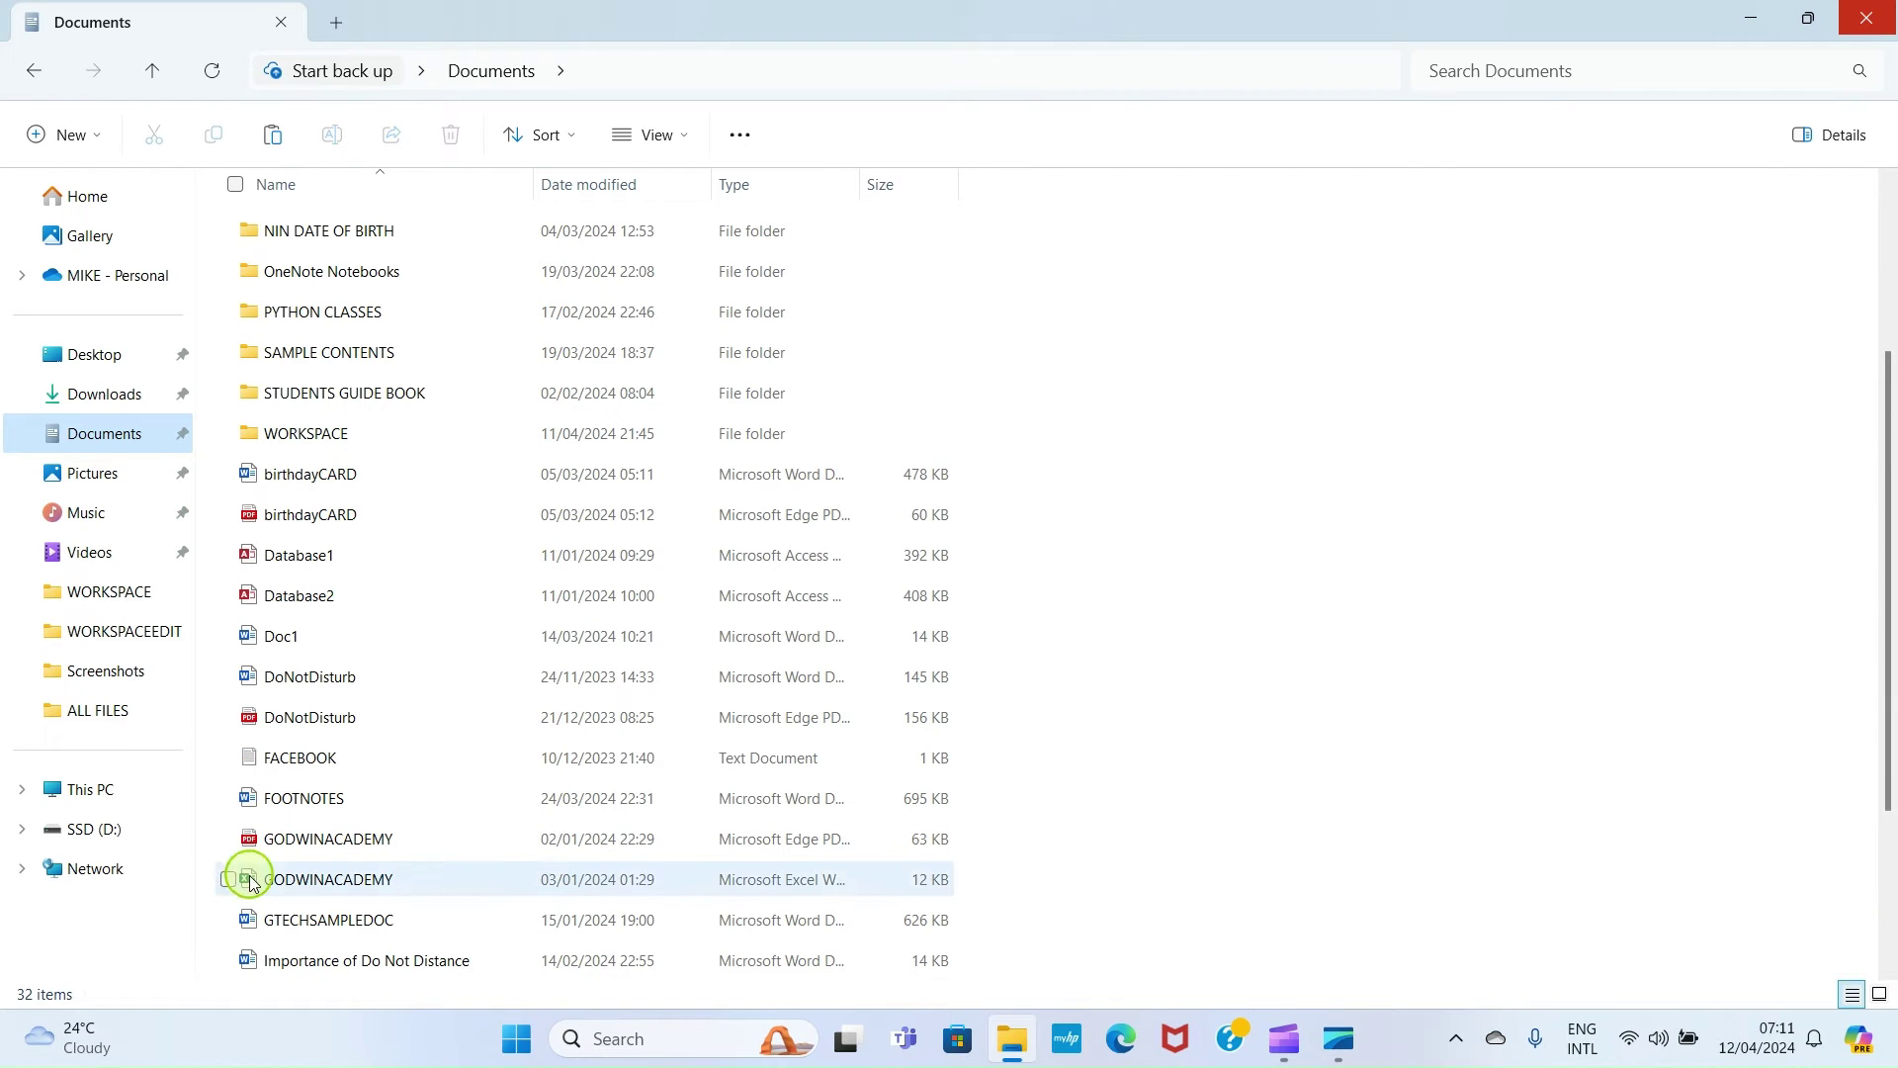
pyautogui.click(233, 881)
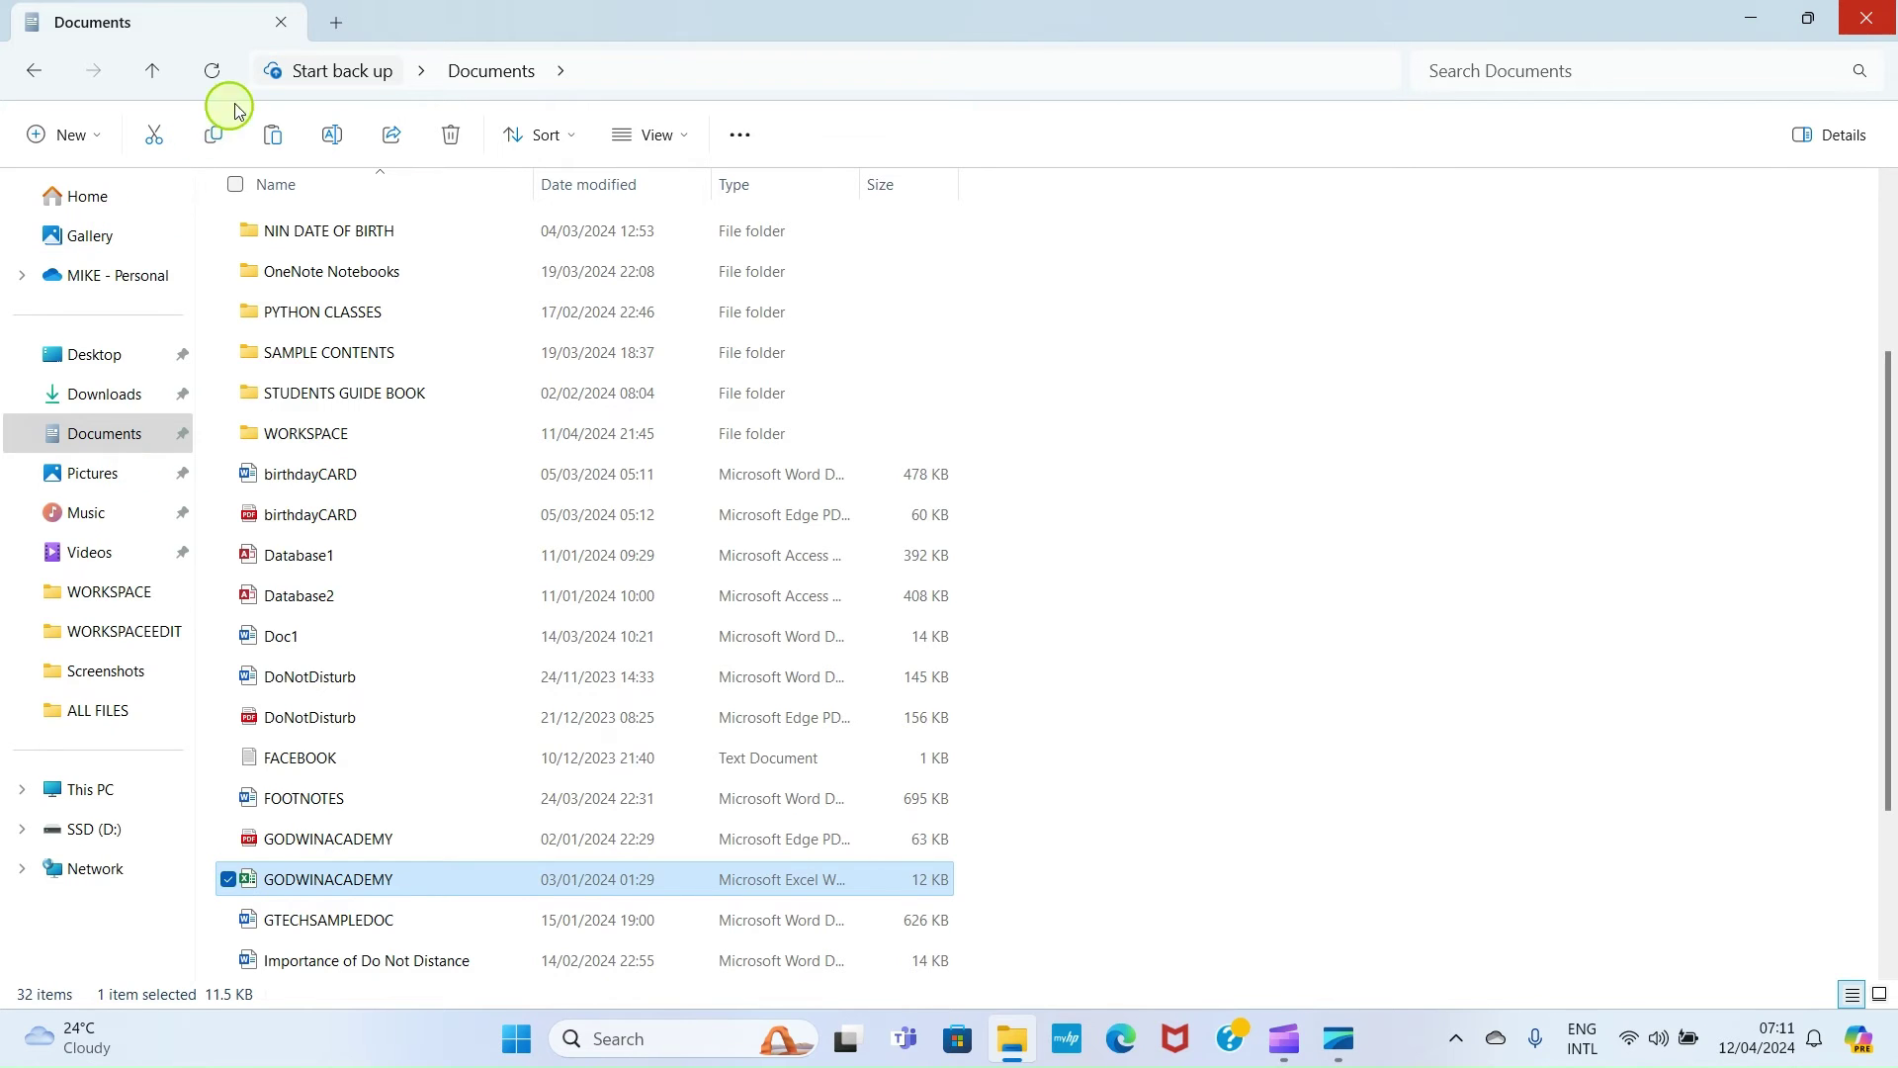
pyautogui.click(211, 137)
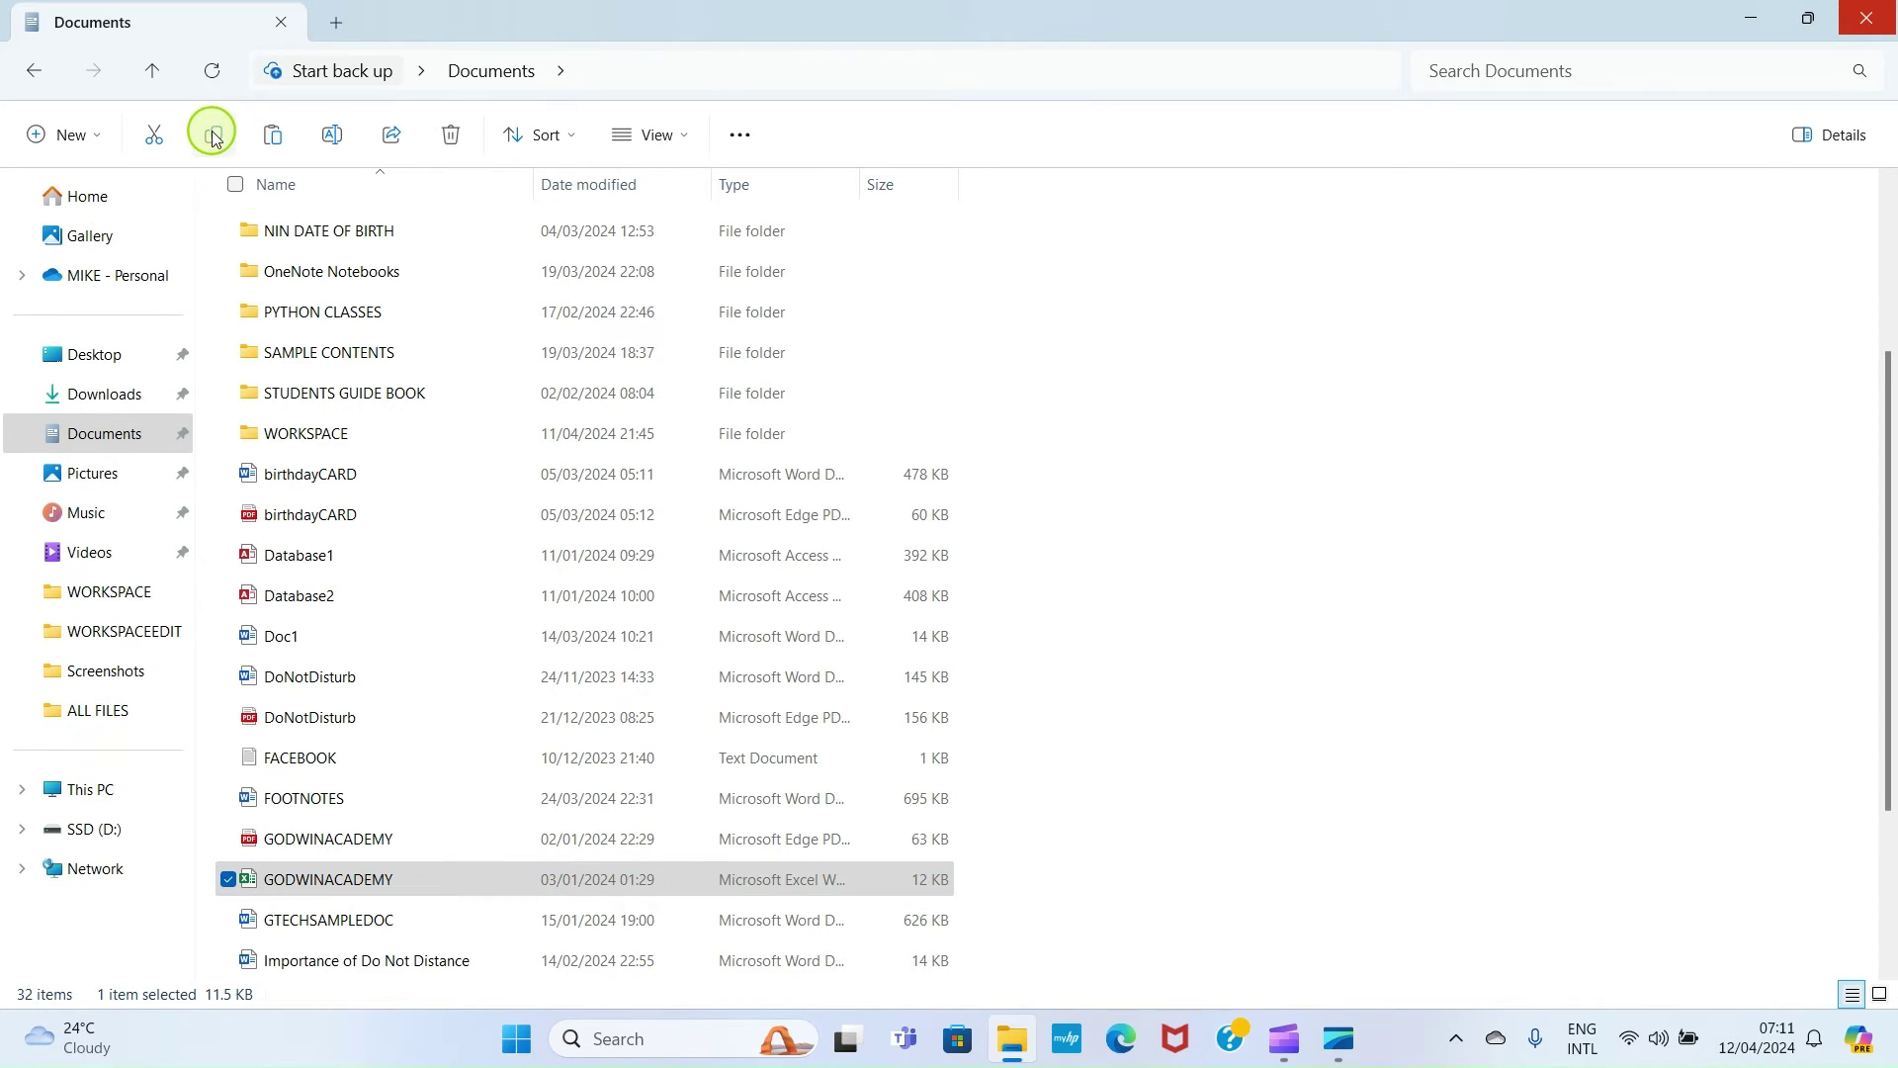
pyautogui.click(92, 792)
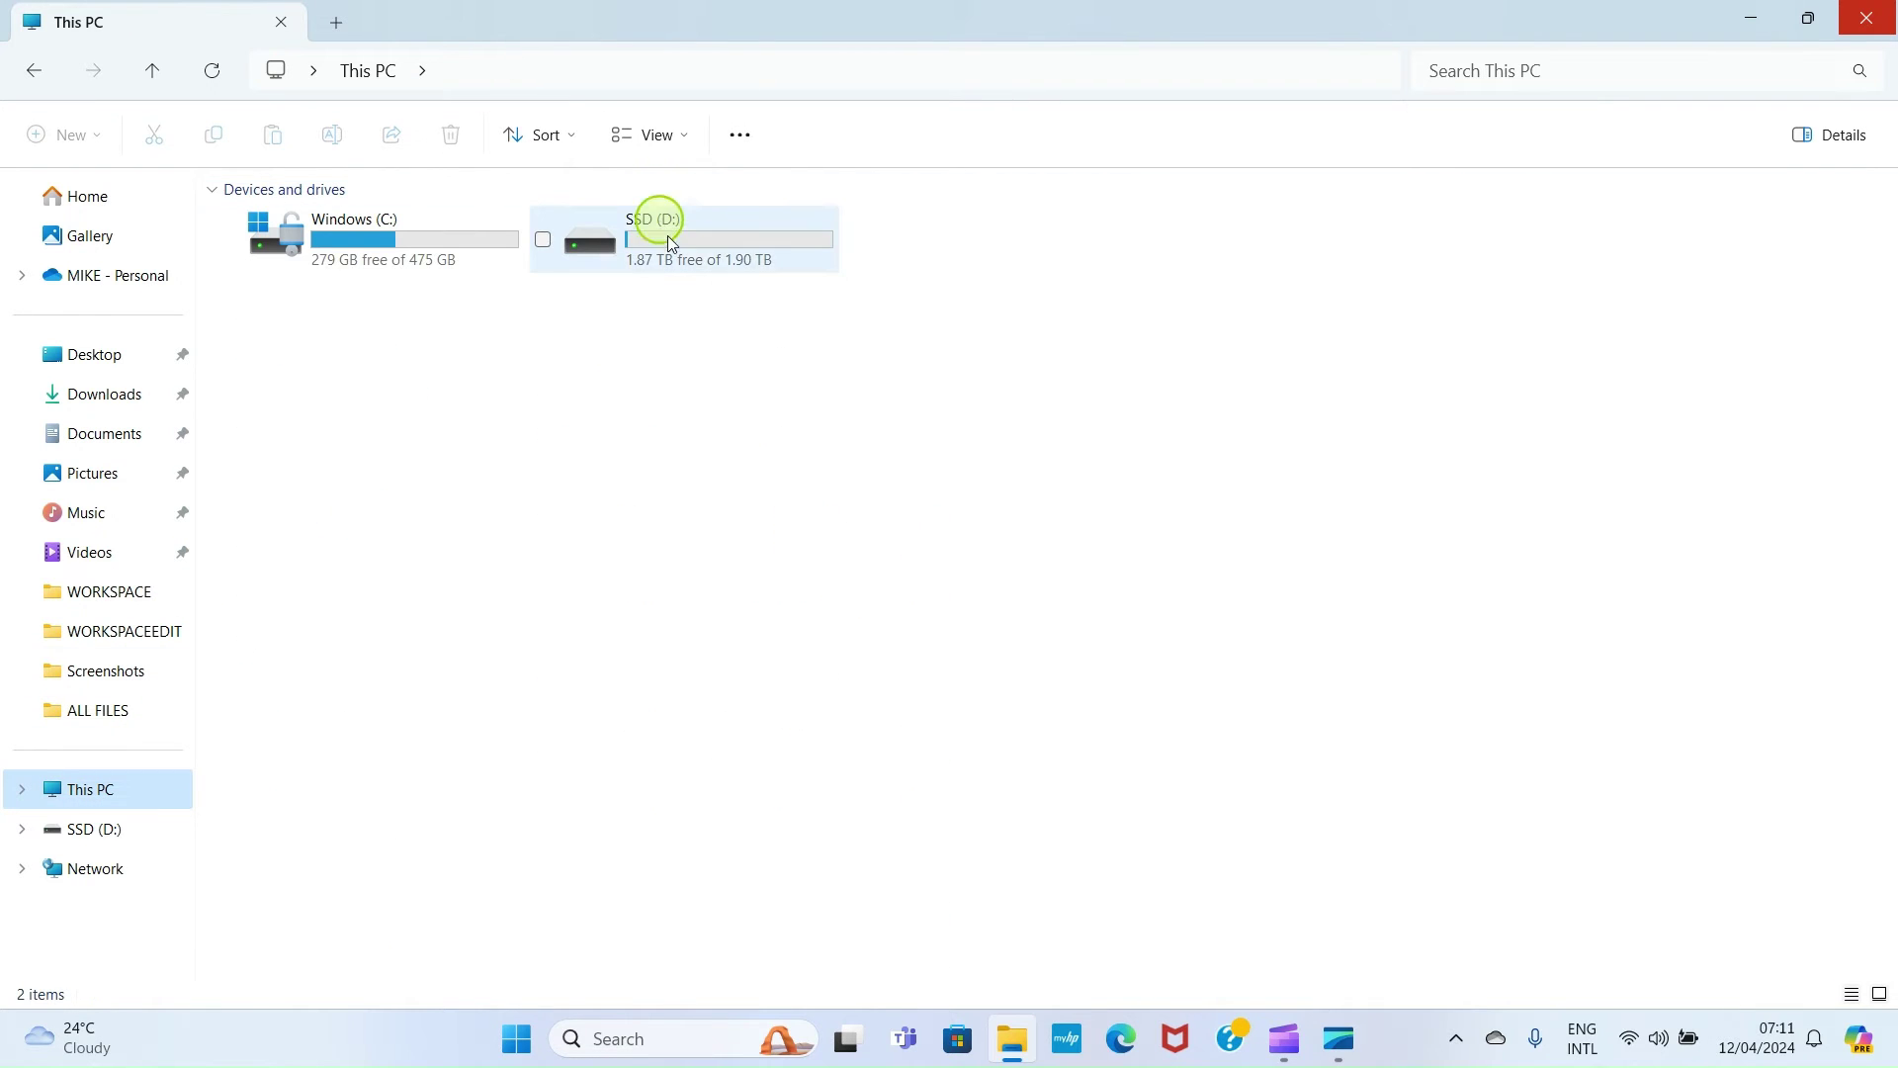
pyautogui.doubleClick(668, 235)
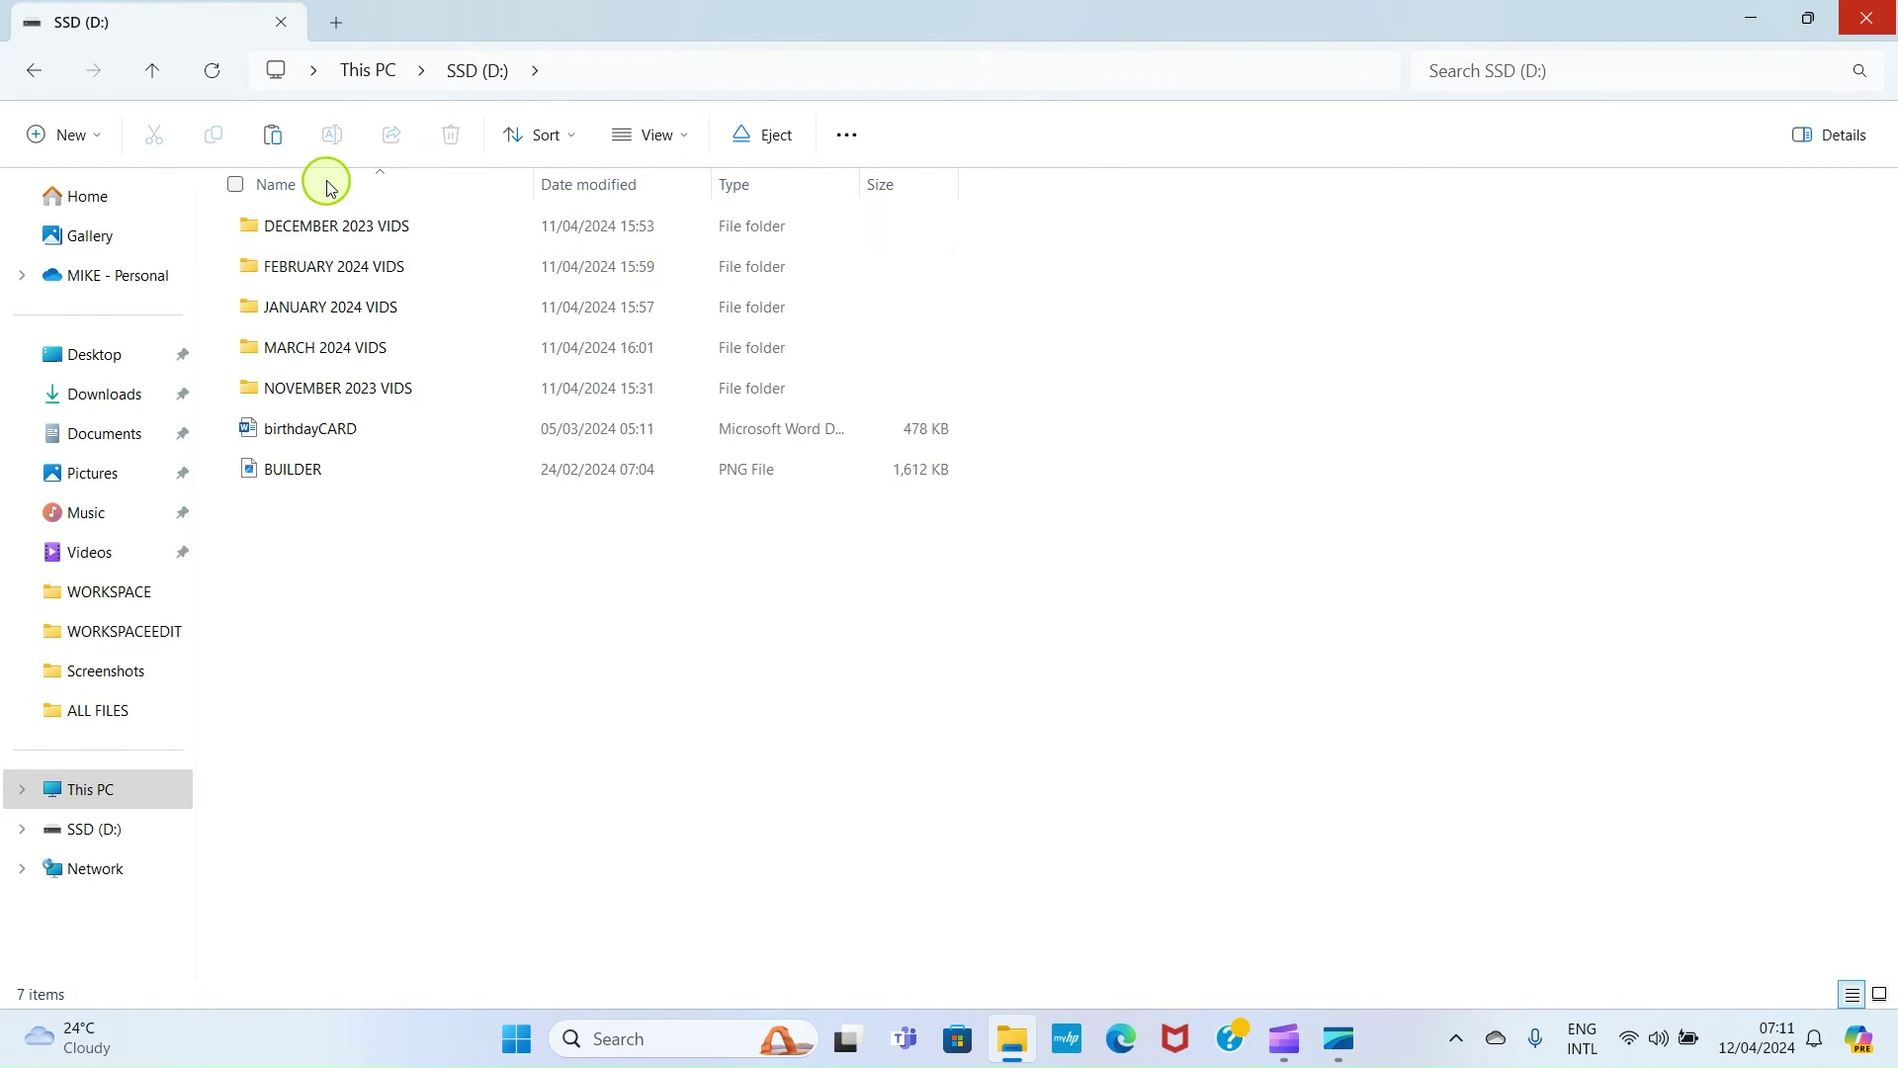
pyautogui.click(274, 137)
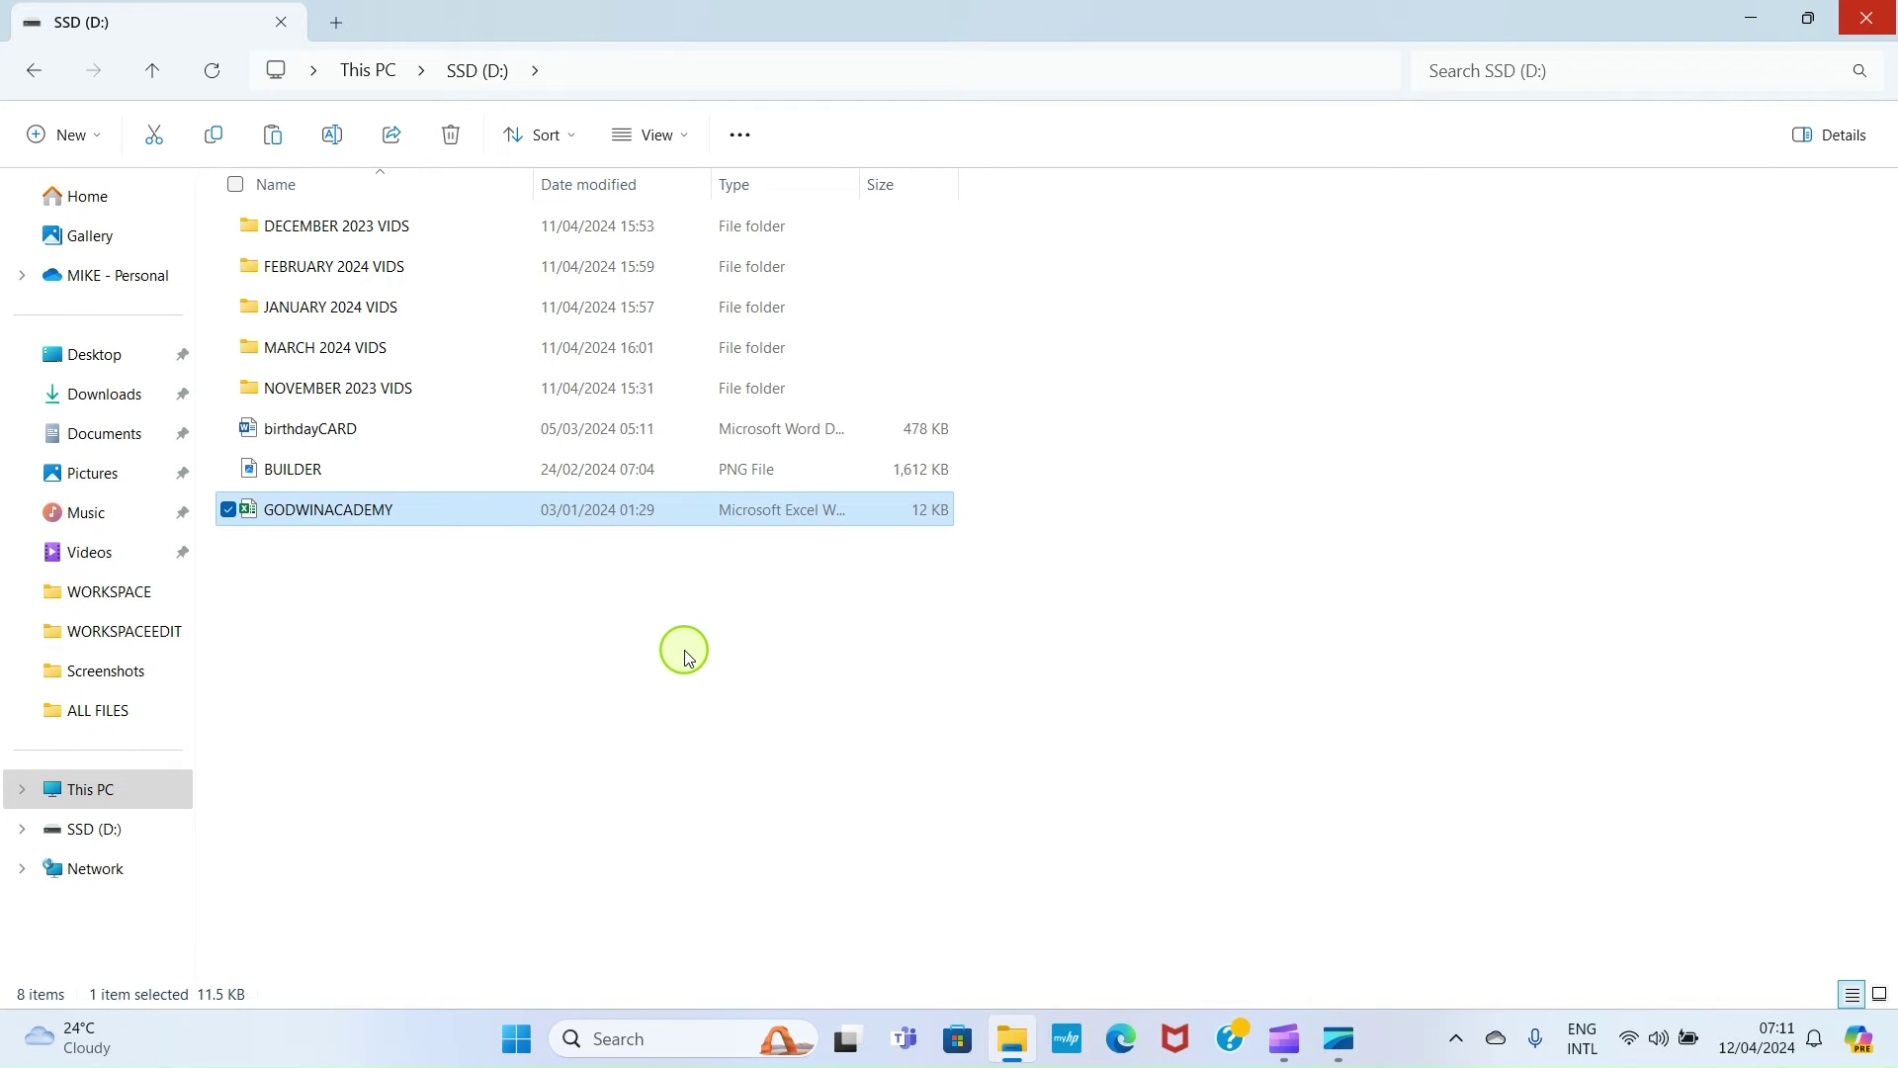
pyautogui.click(95, 558)
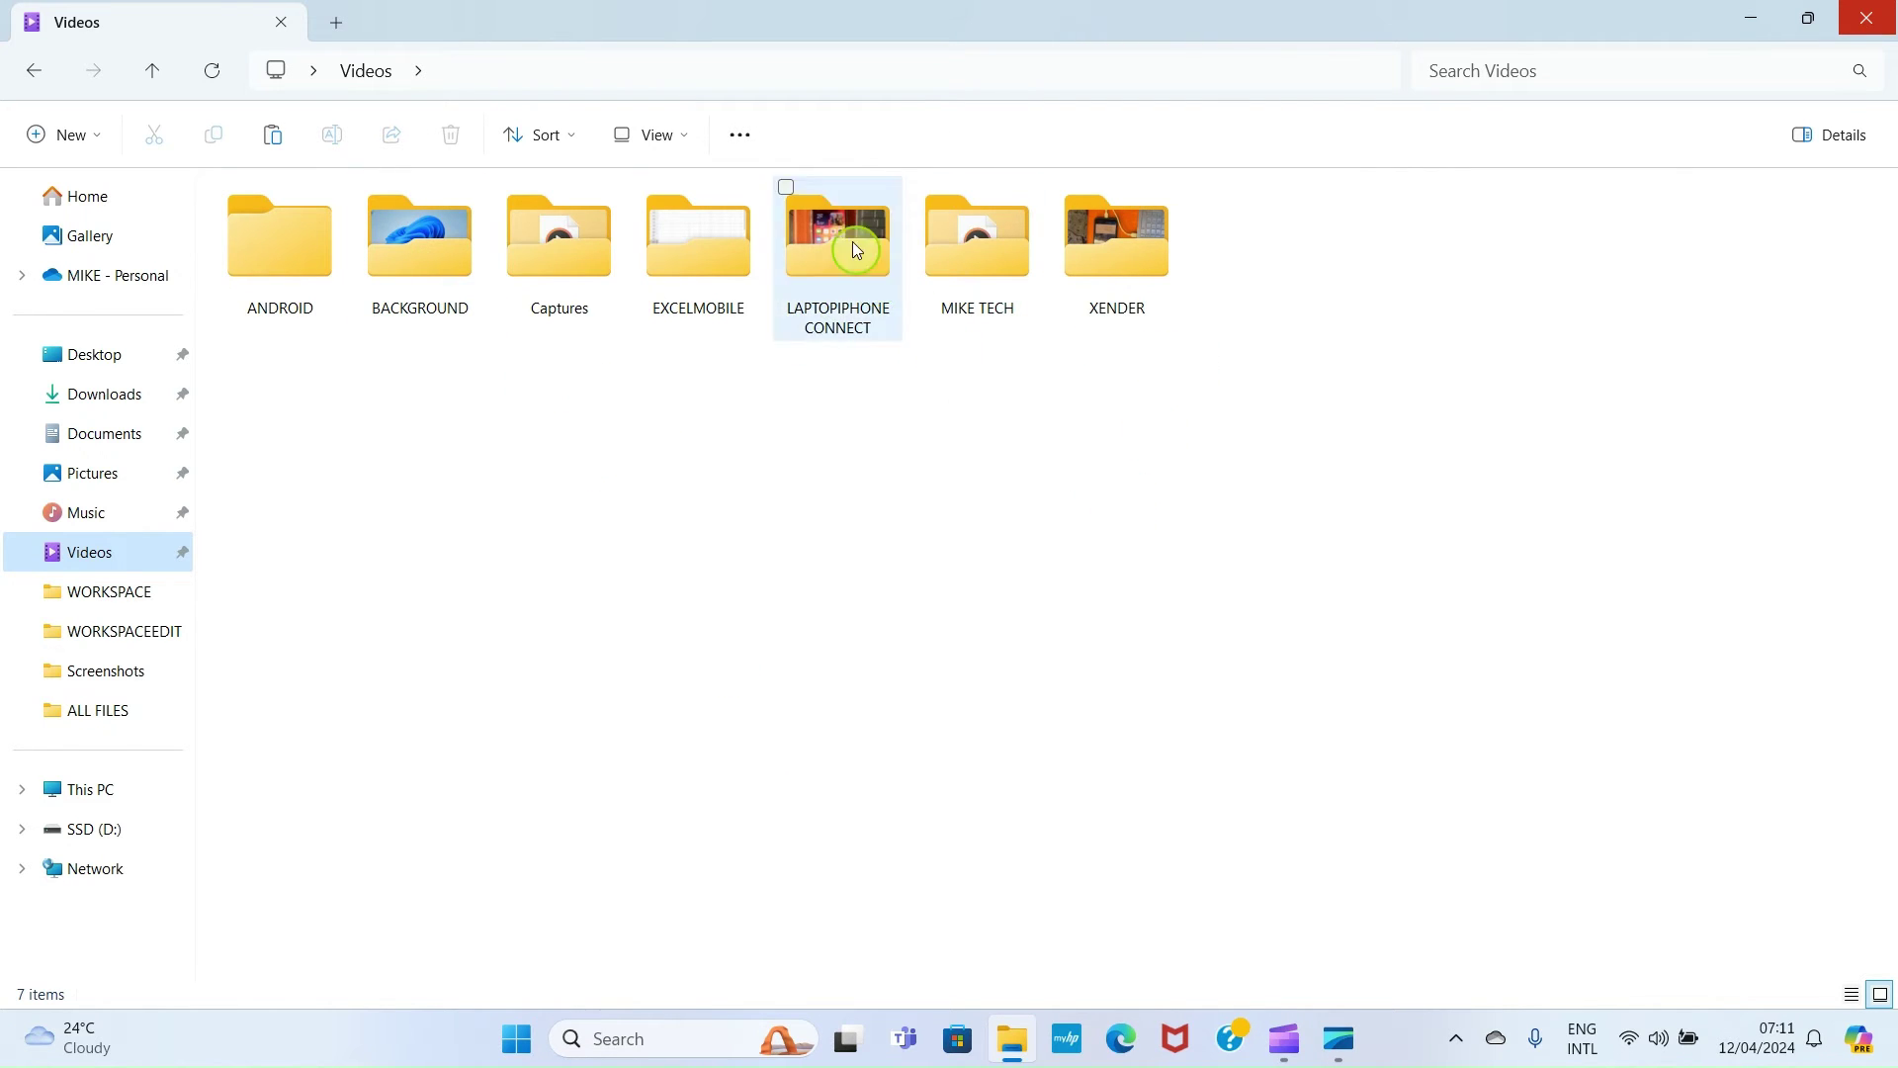
pyautogui.moveTo(837, 245)
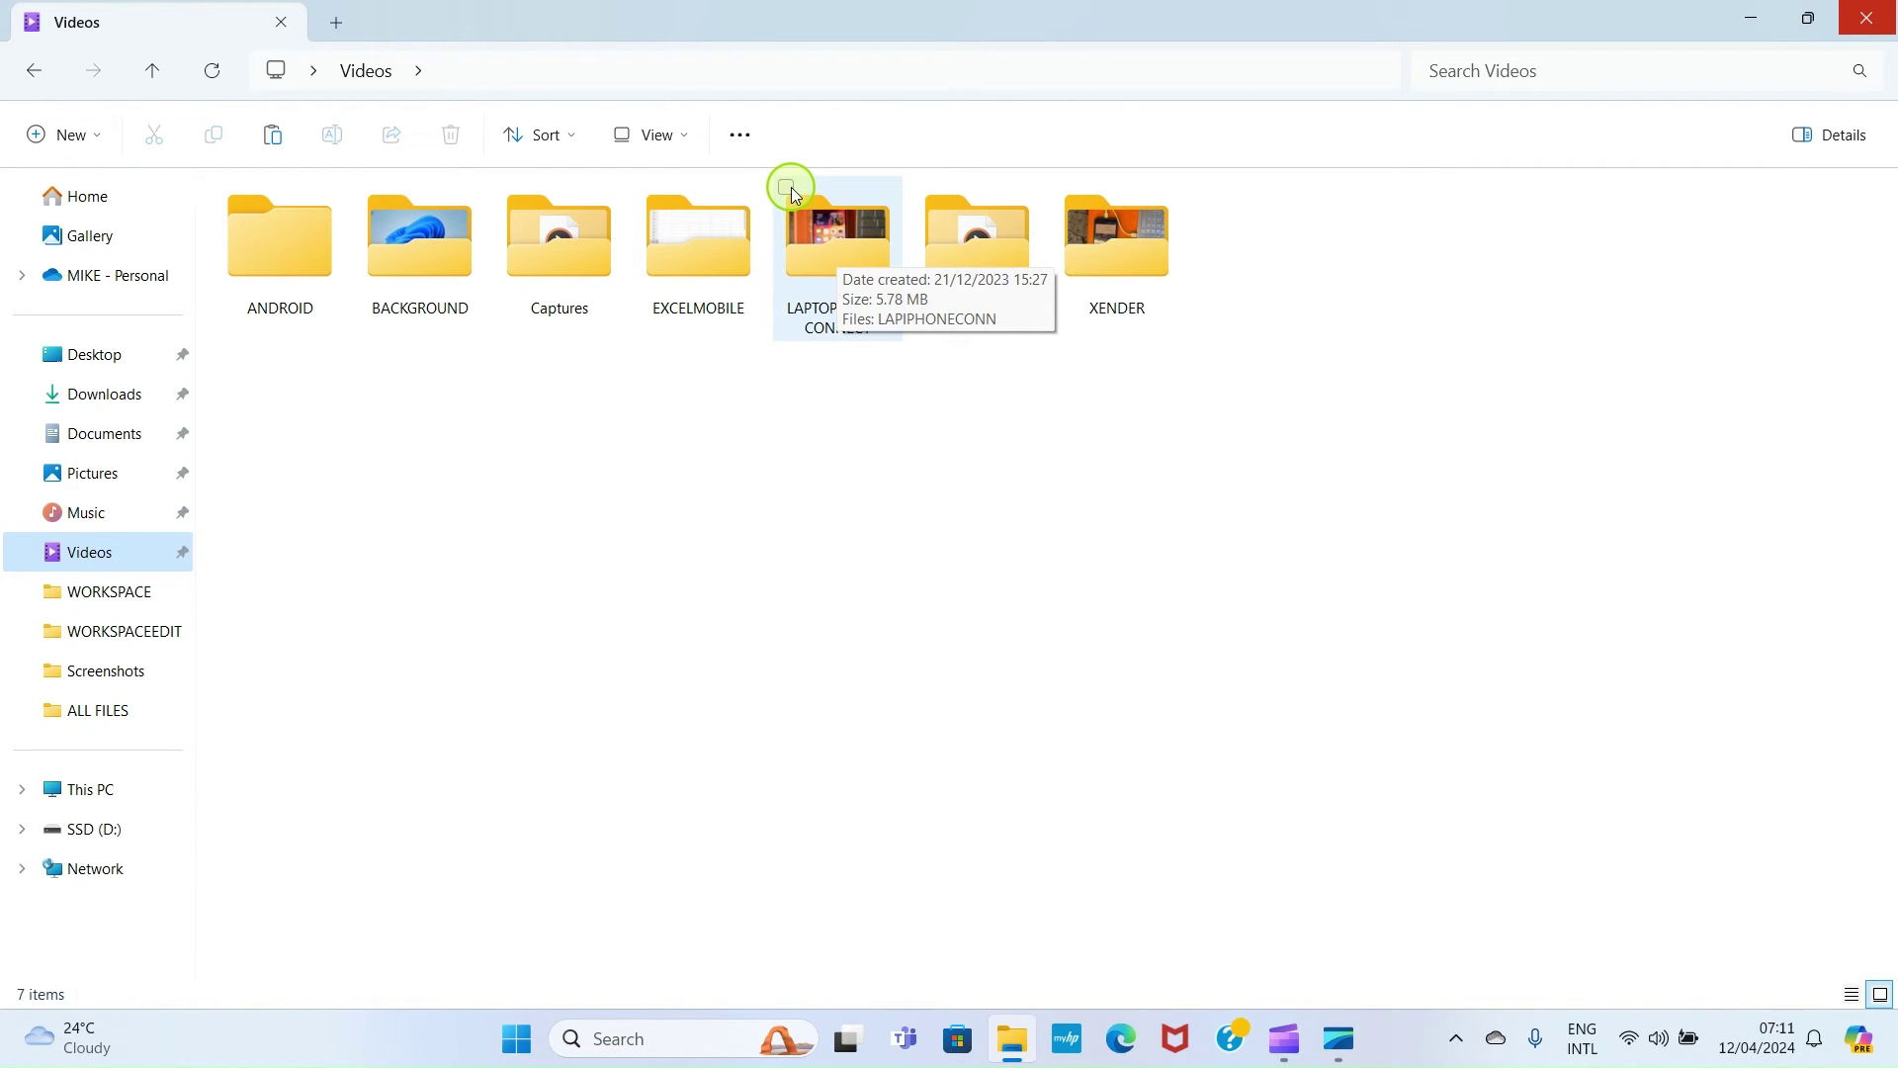
# - Copy the LAPTOPIPHONE CONNECT folder from Videos and paste it into SSD (D:) via This PC
pyautogui.click(787, 189)
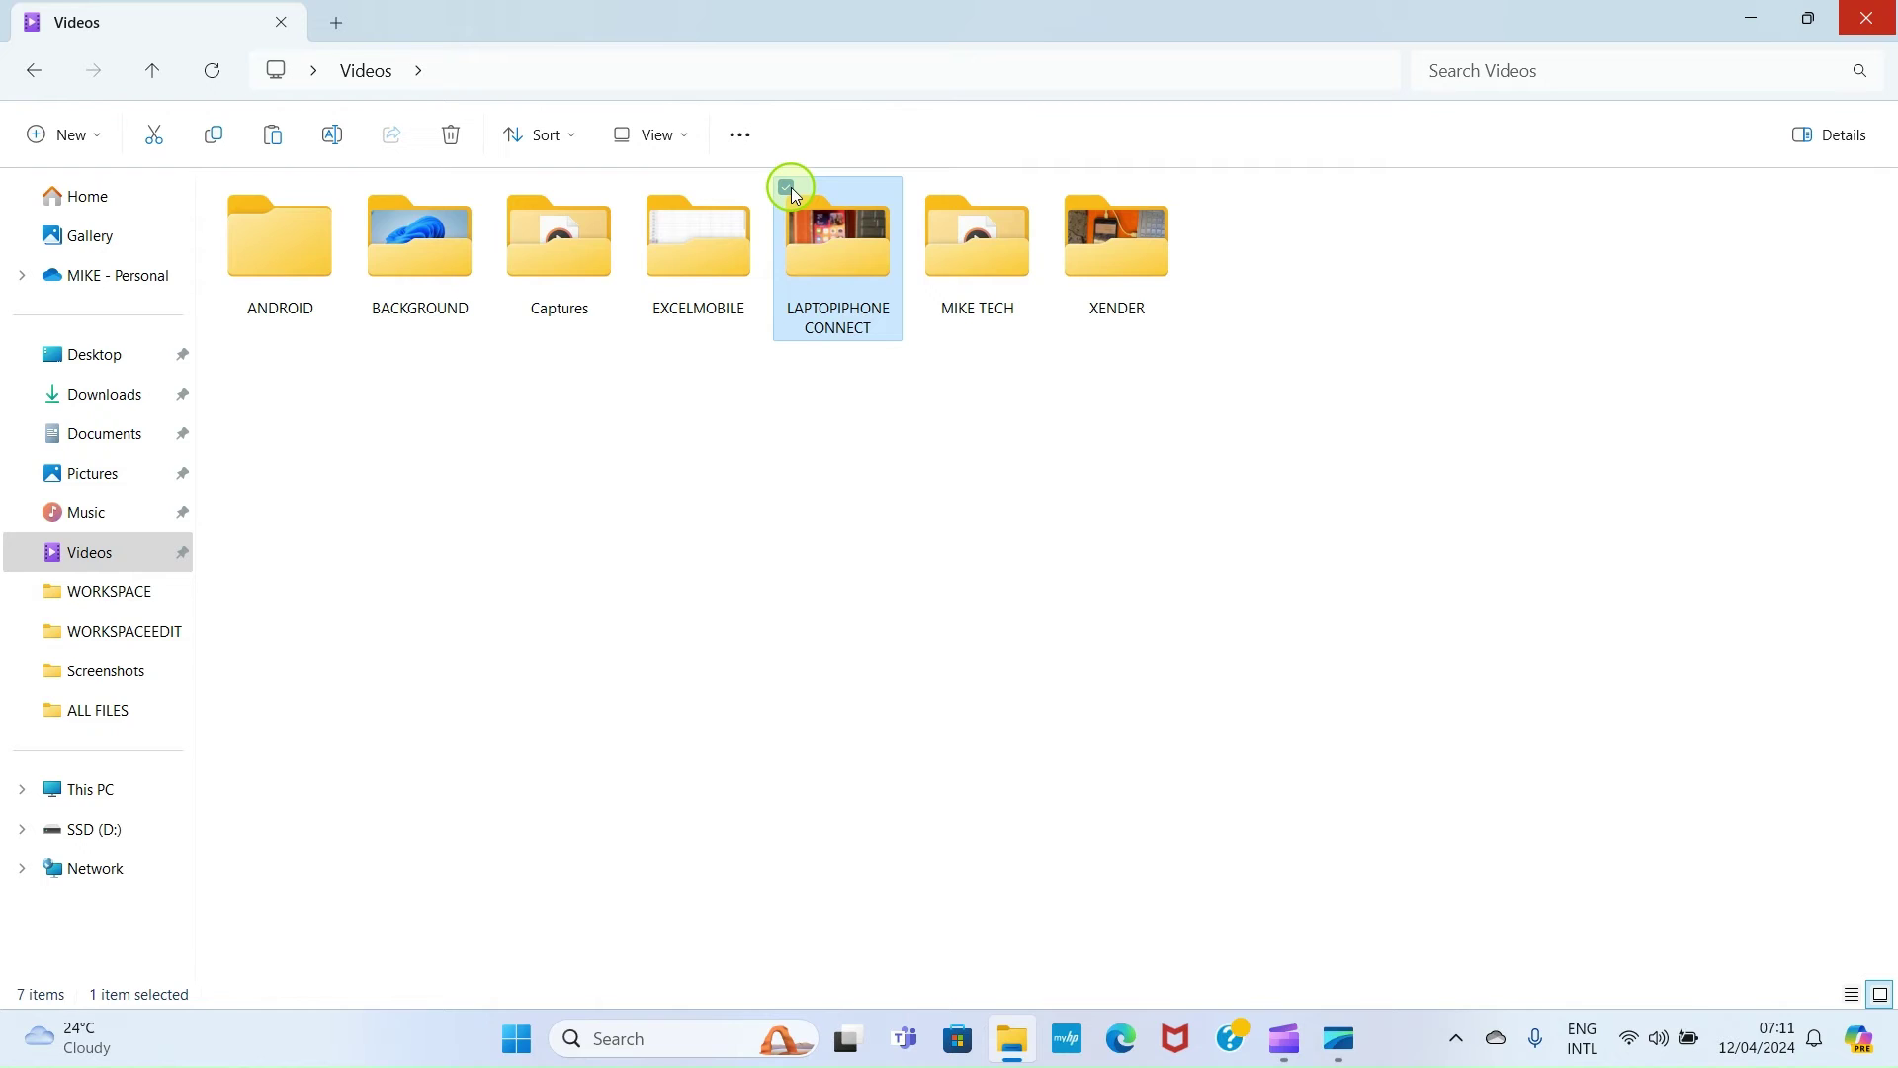
pyautogui.click(217, 146)
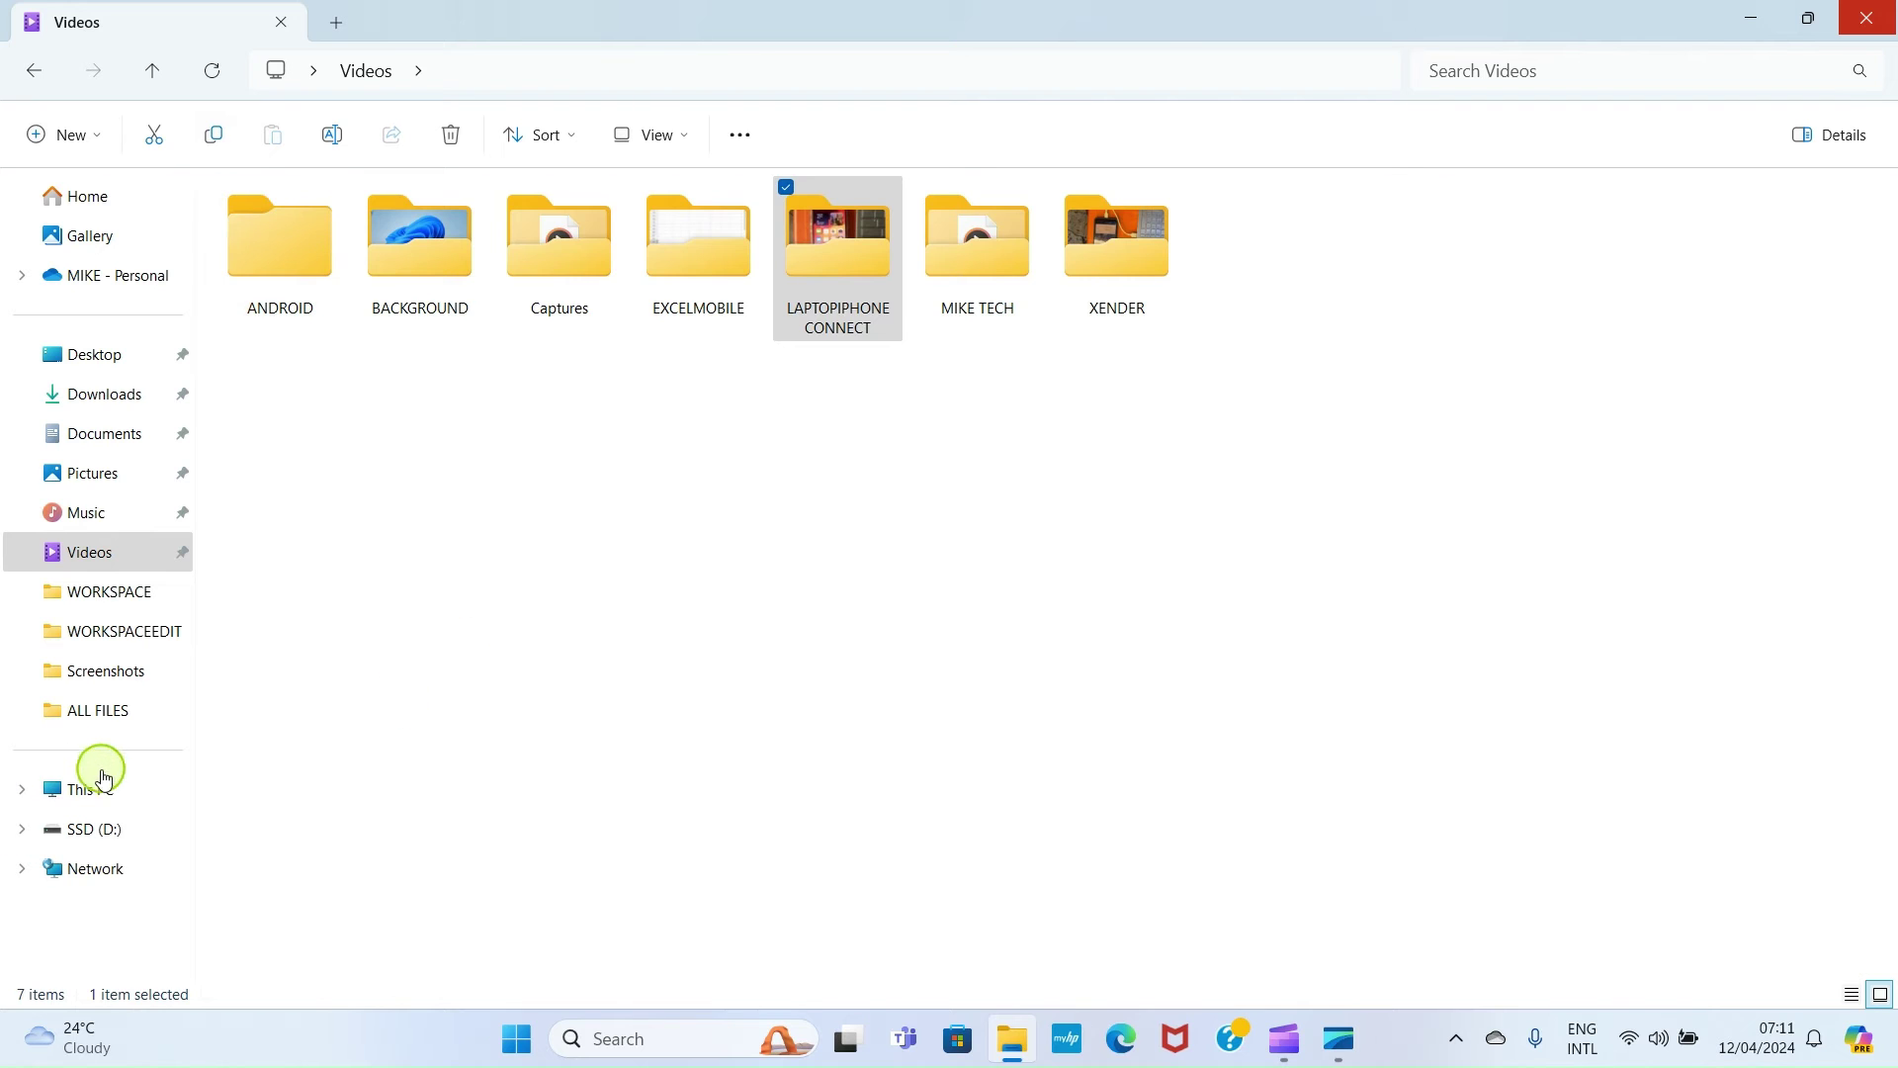
pyautogui.click(56, 793)
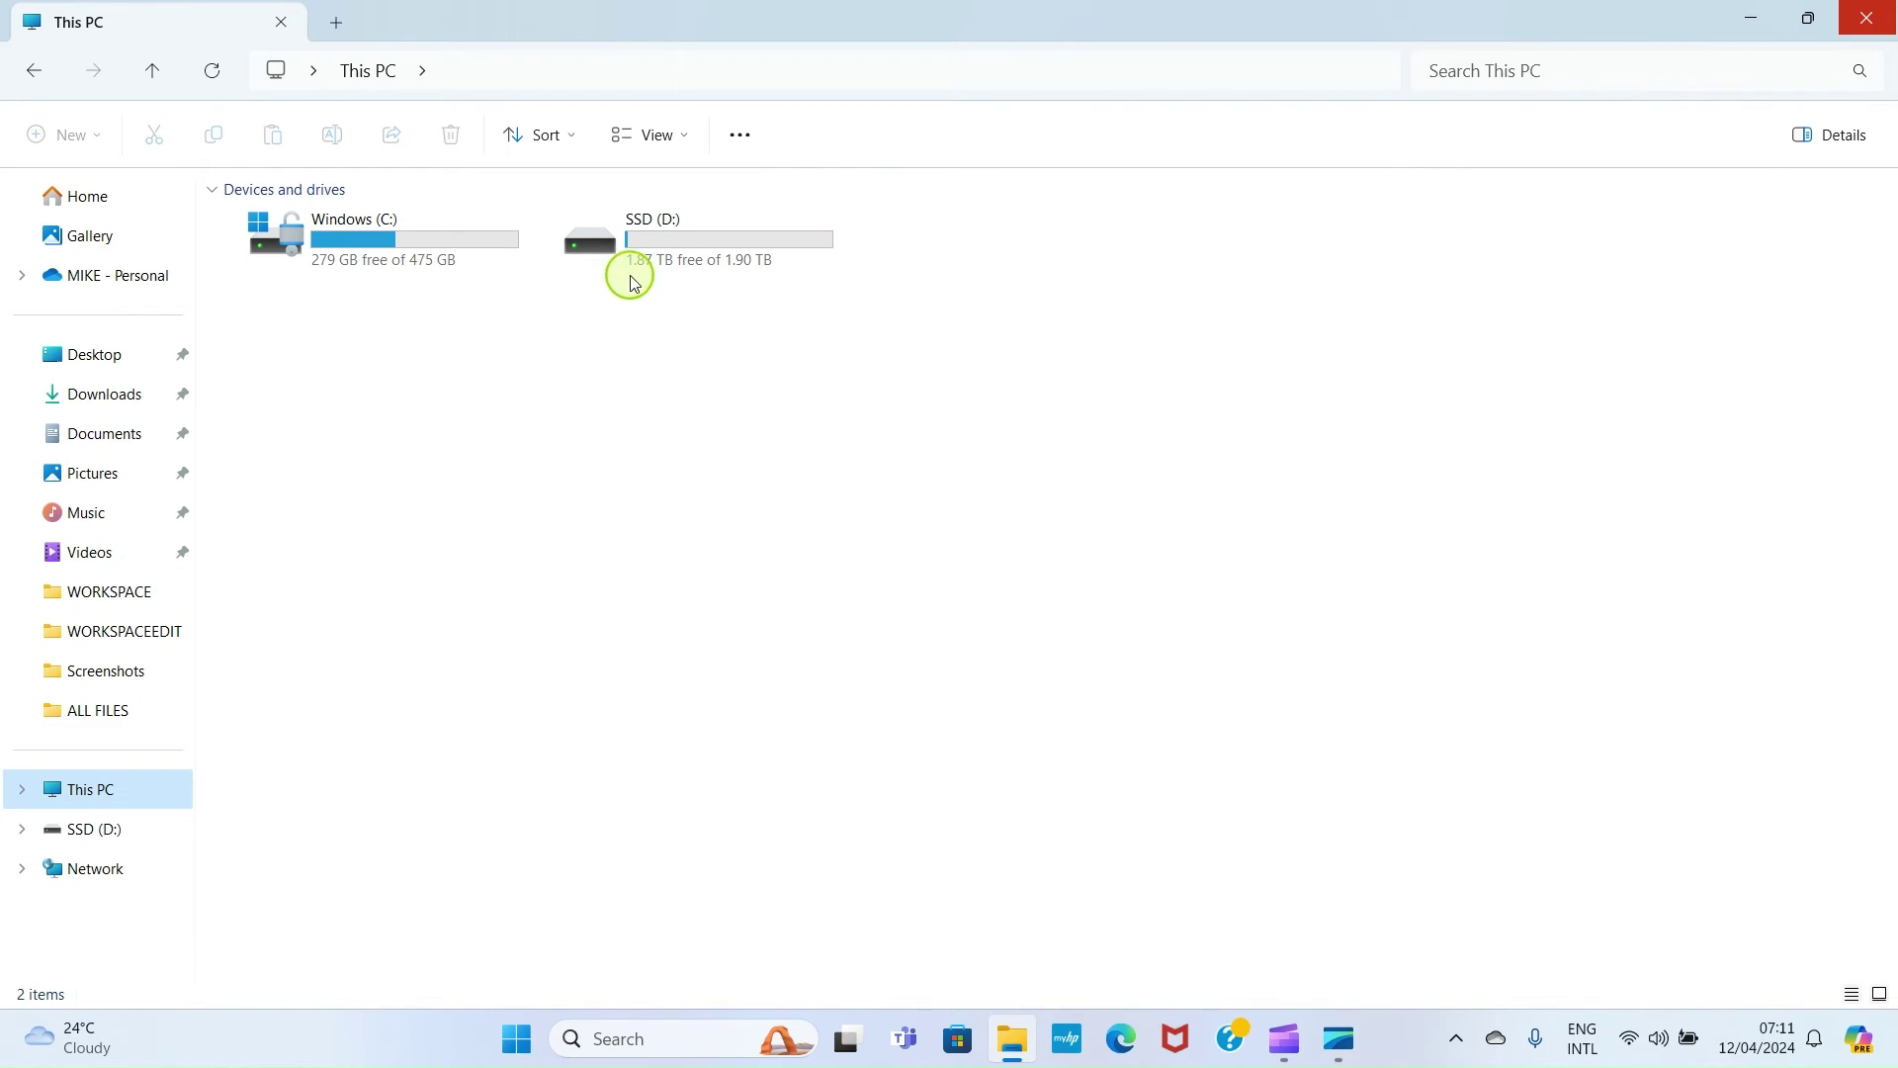
pyautogui.doubleClick(653, 256)
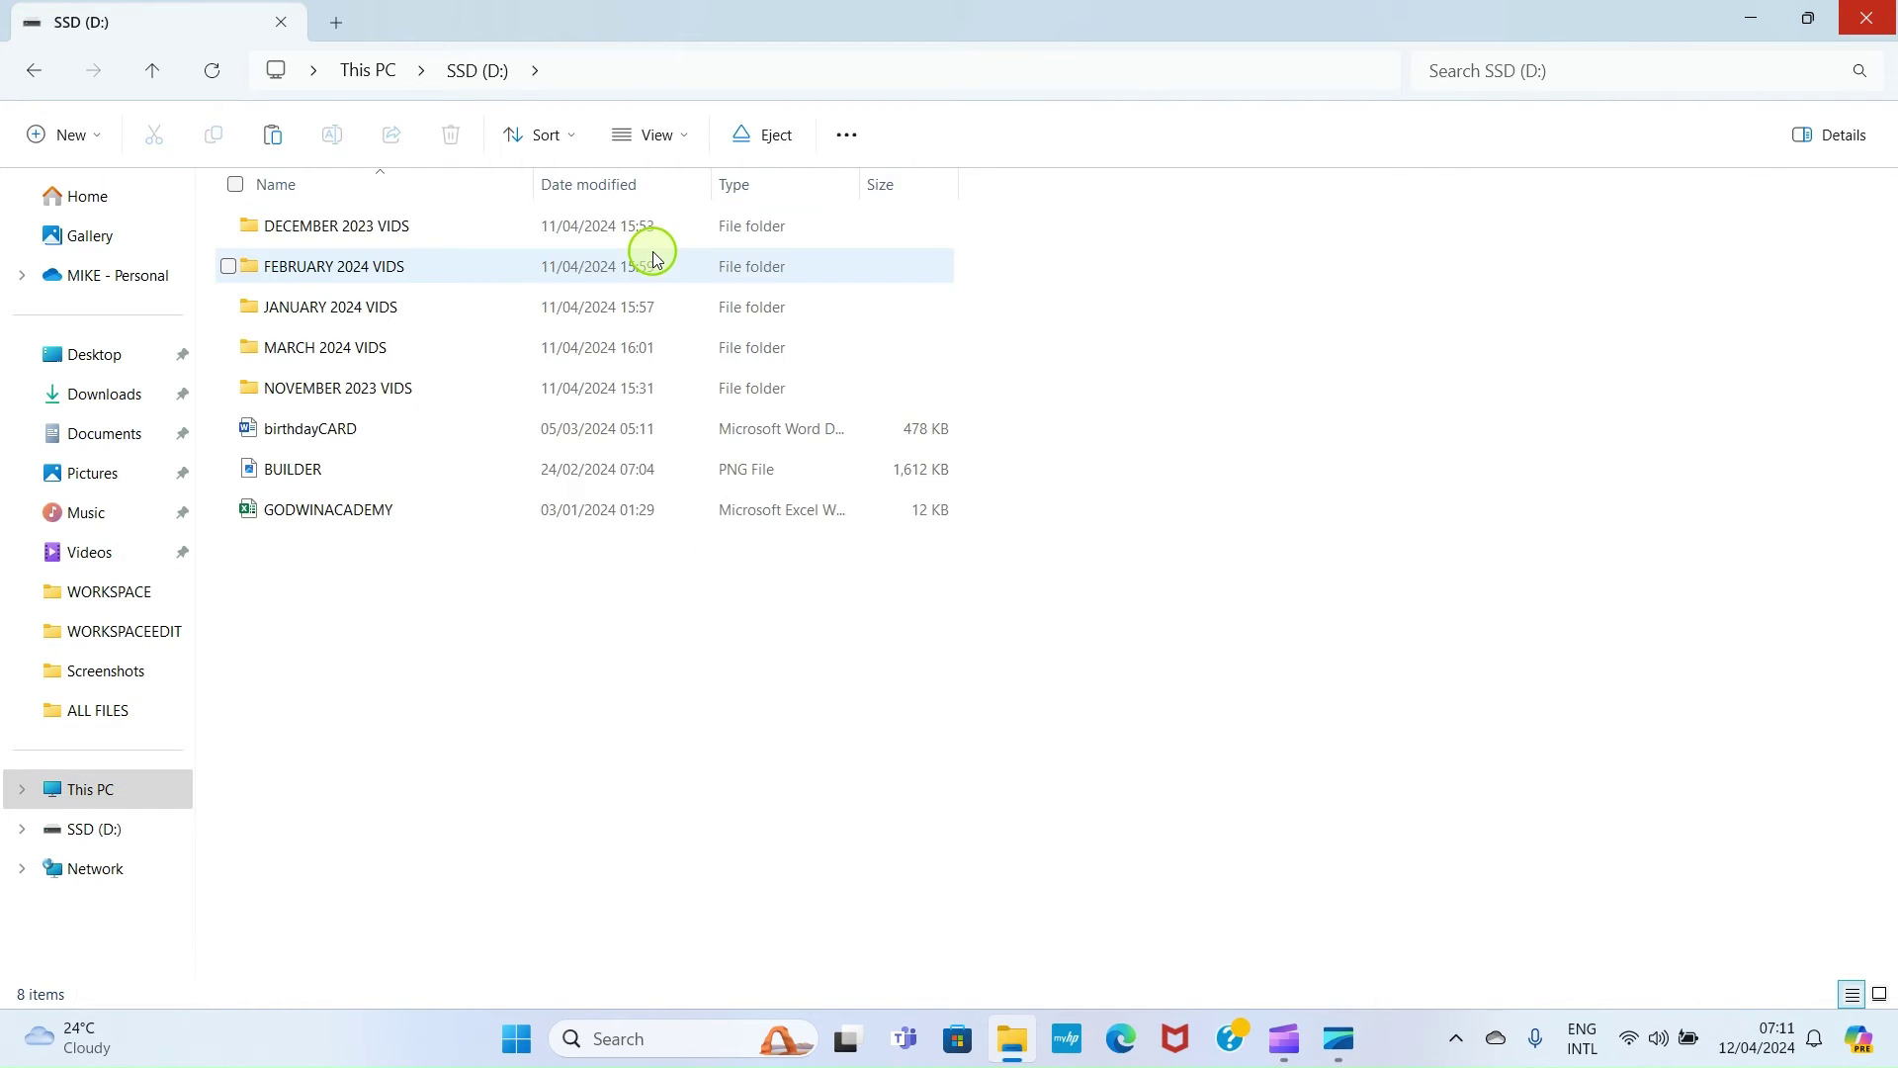
pyautogui.click(281, 140)
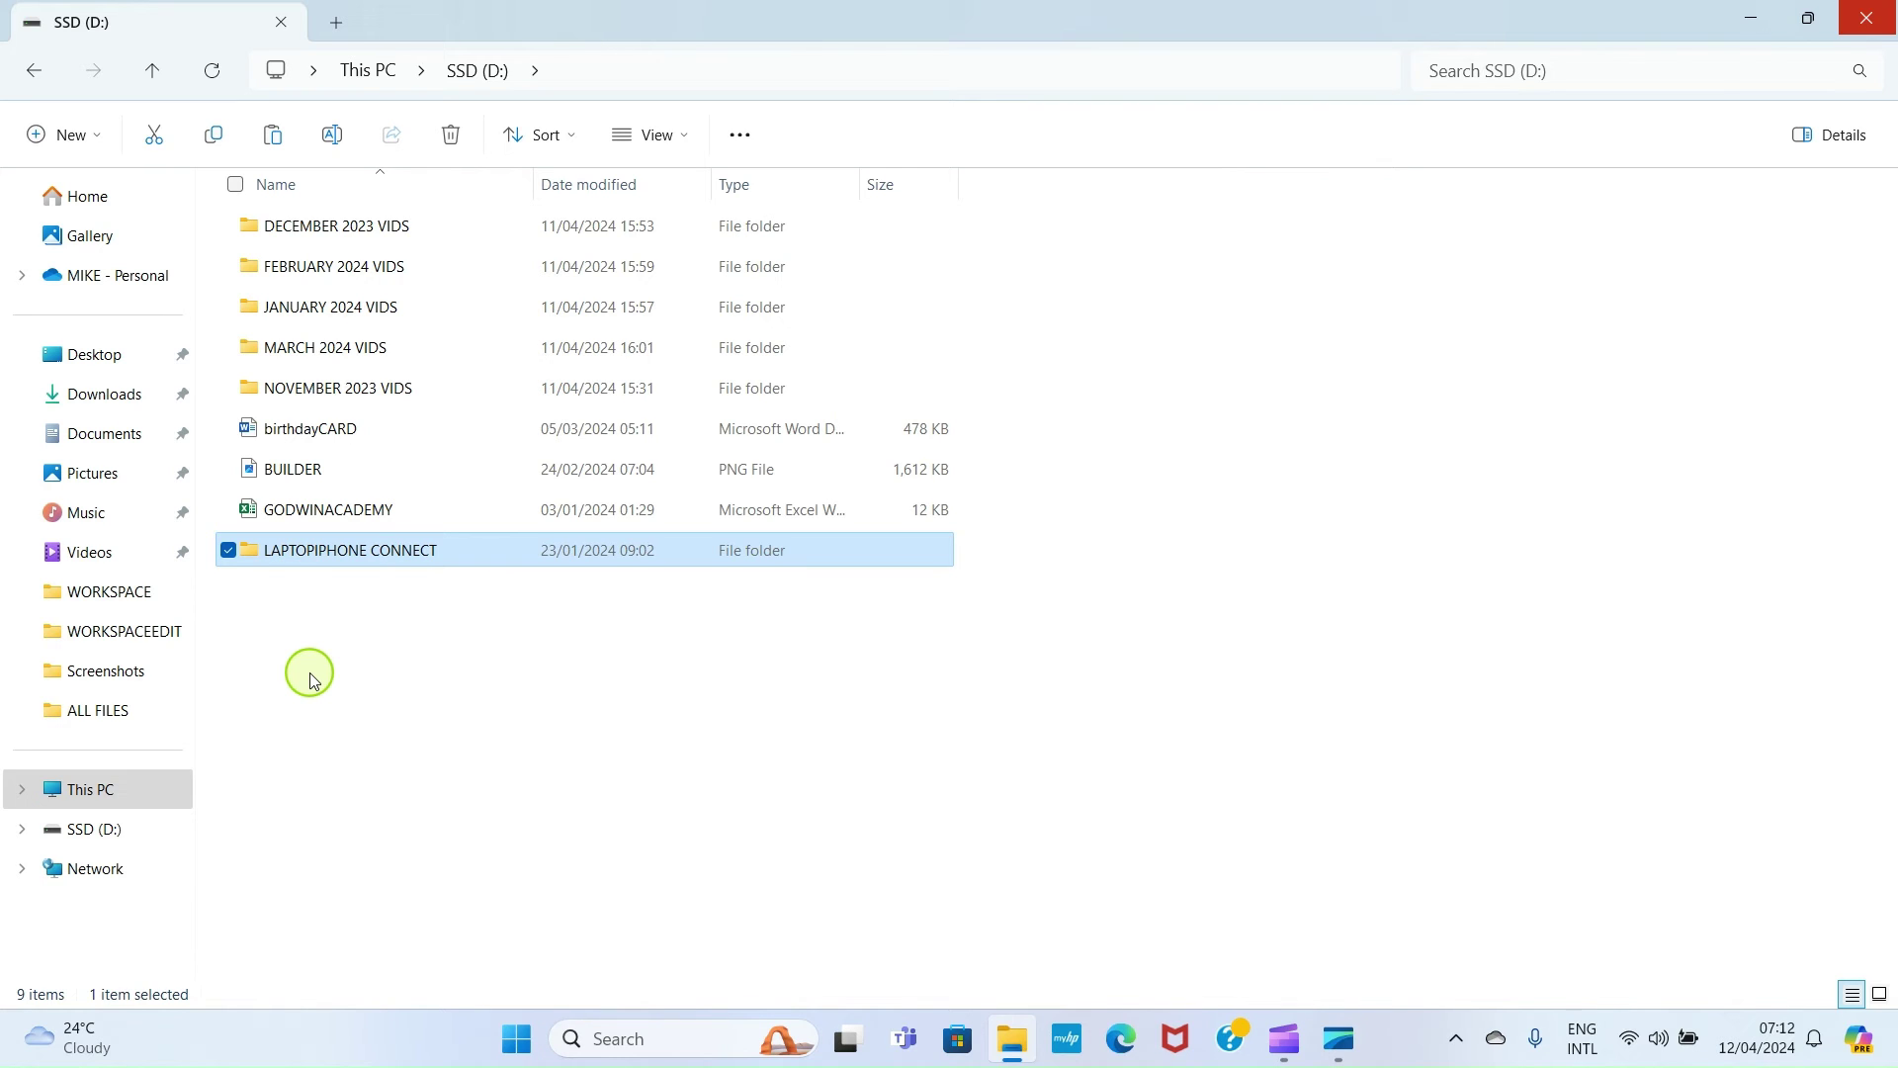
# - Paste a copy of the ALL FILES folder from Documents onto SSD (D:) and clear the selection
pyautogui.click(101, 433)
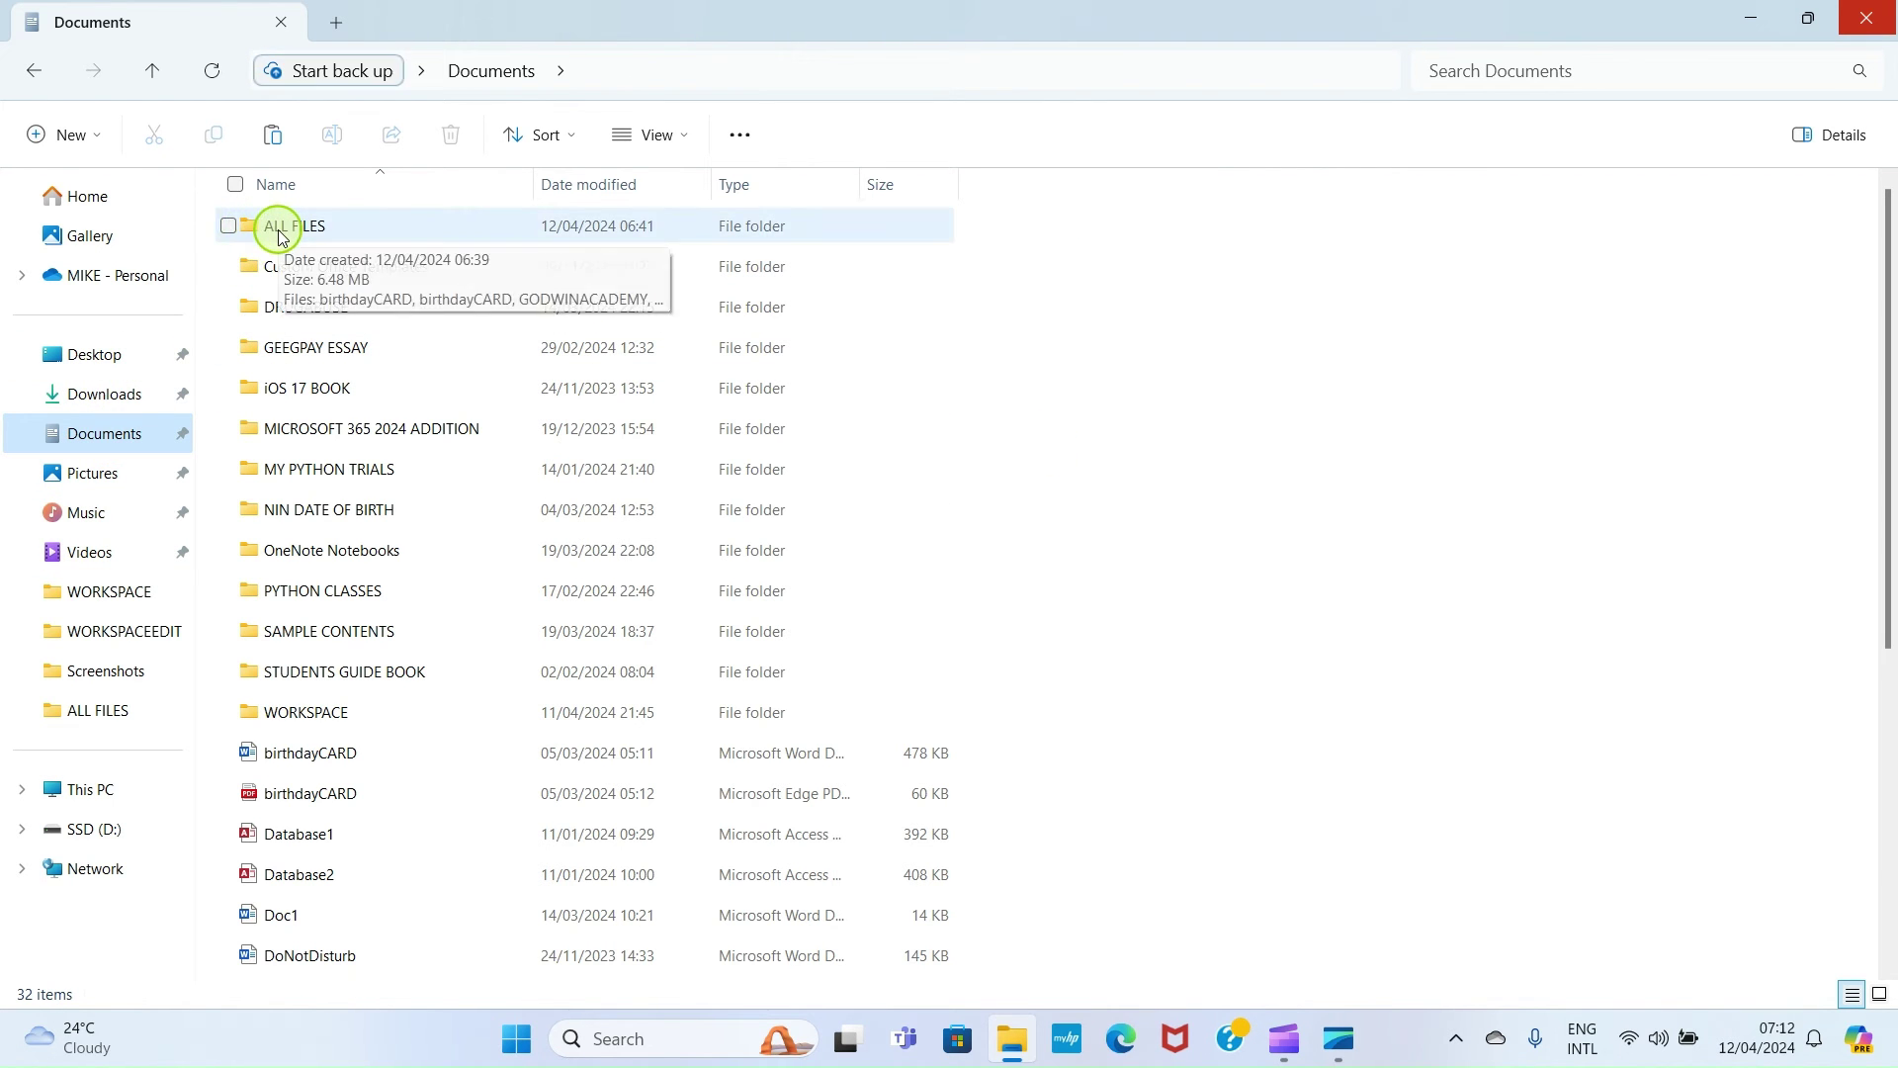
pyautogui.moveTo(293, 226)
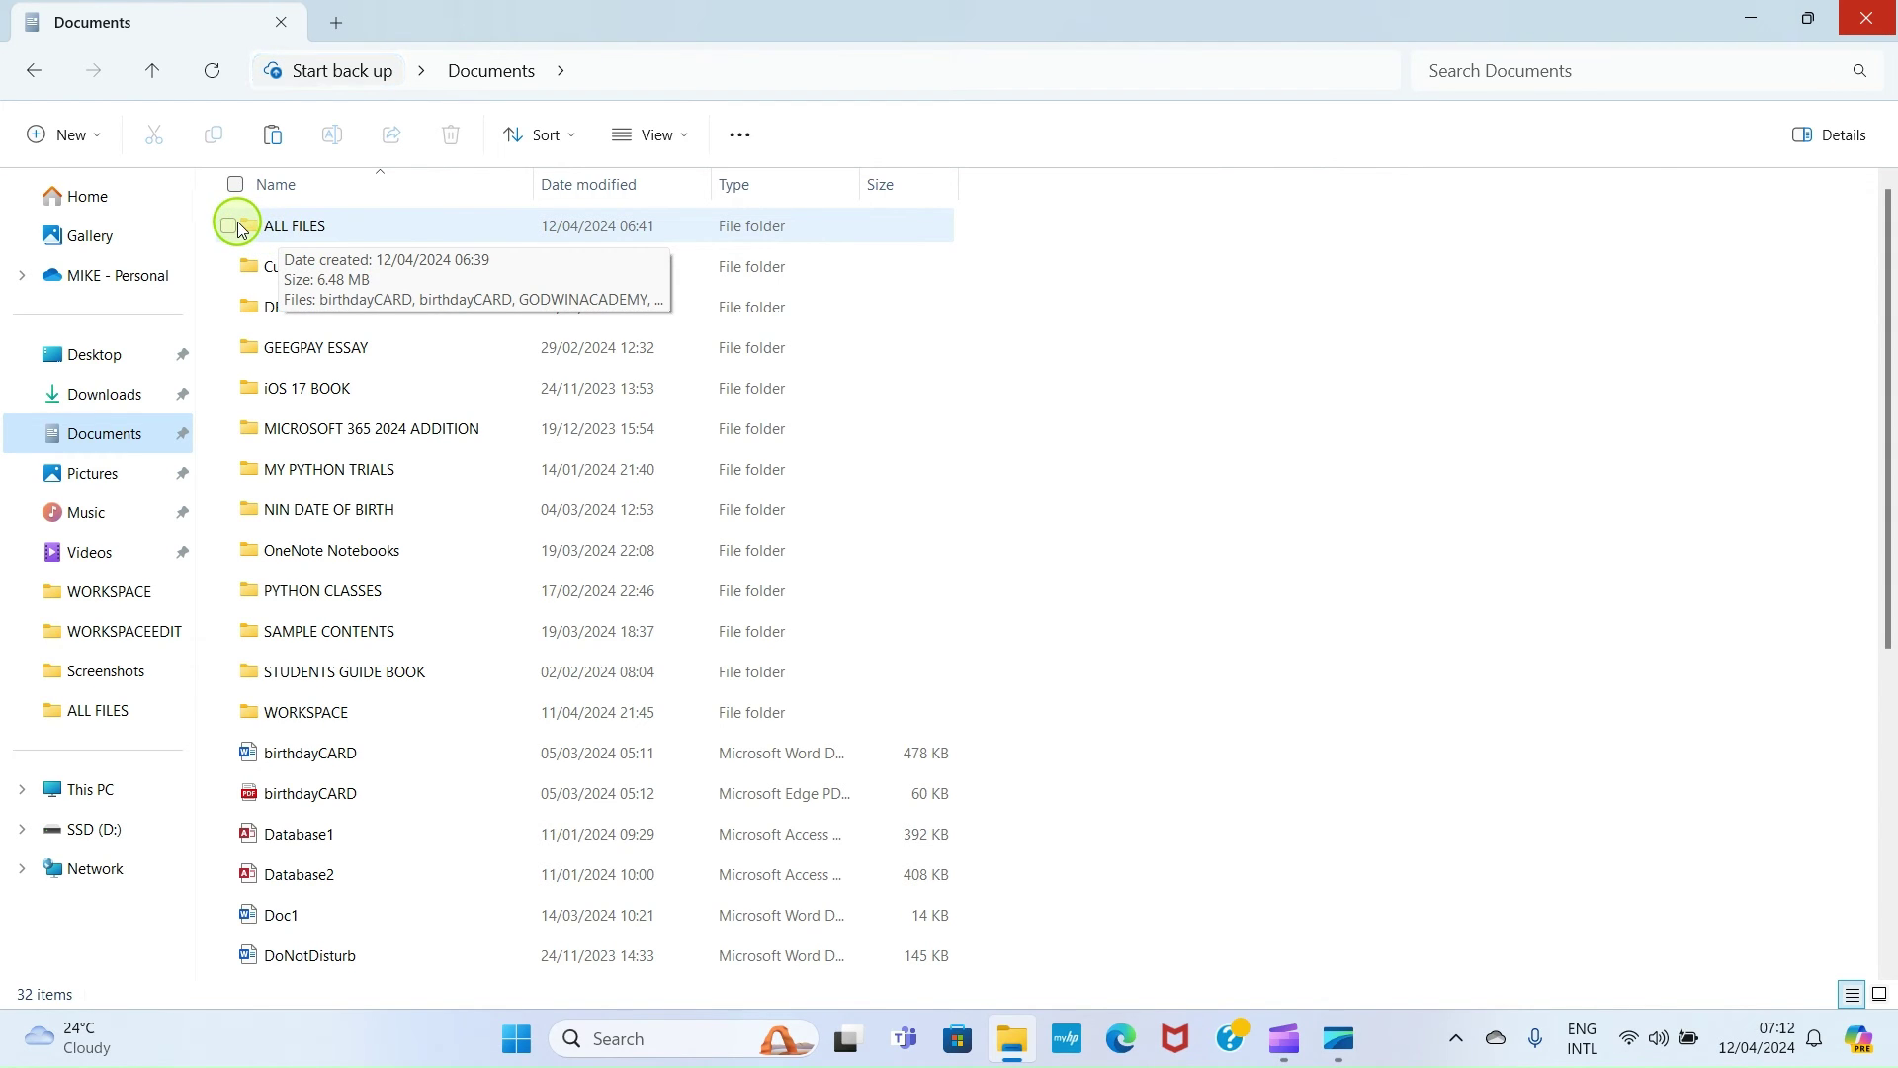
pyautogui.click(237, 221)
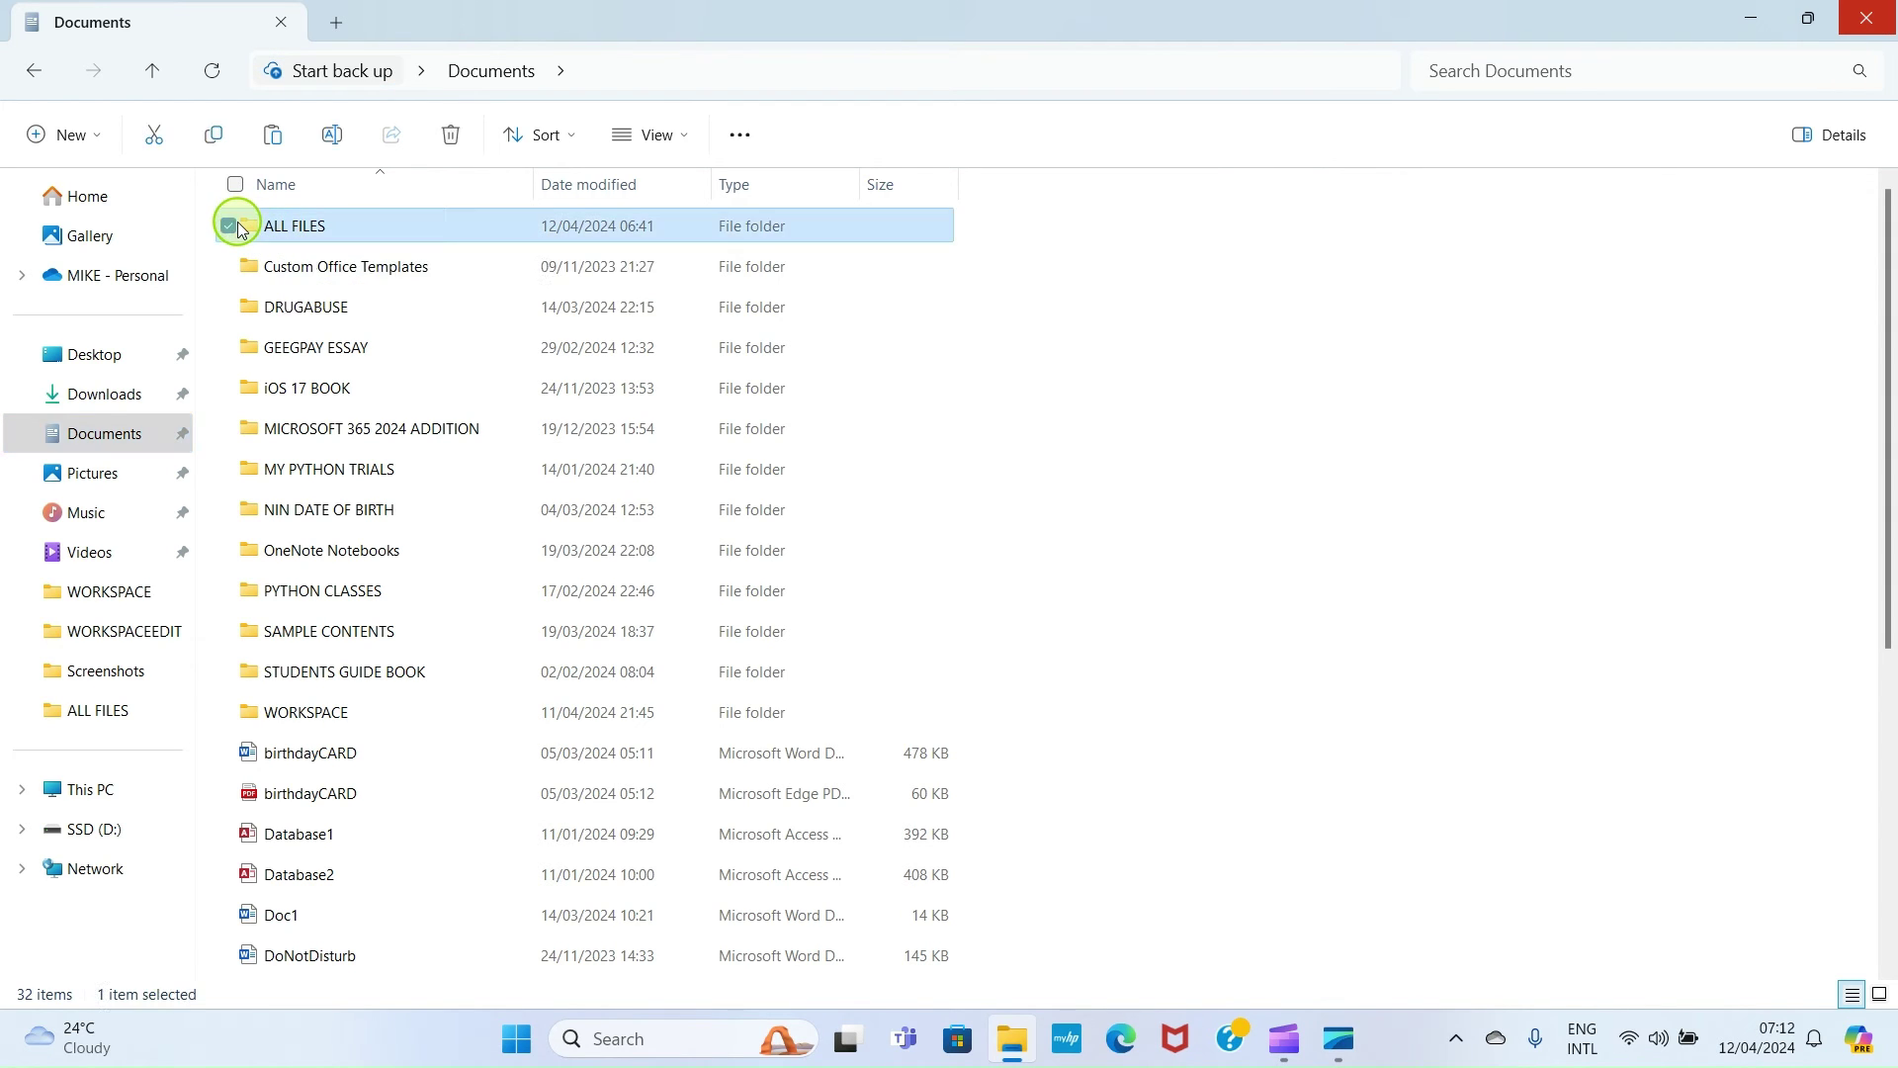
pyautogui.click(216, 137)
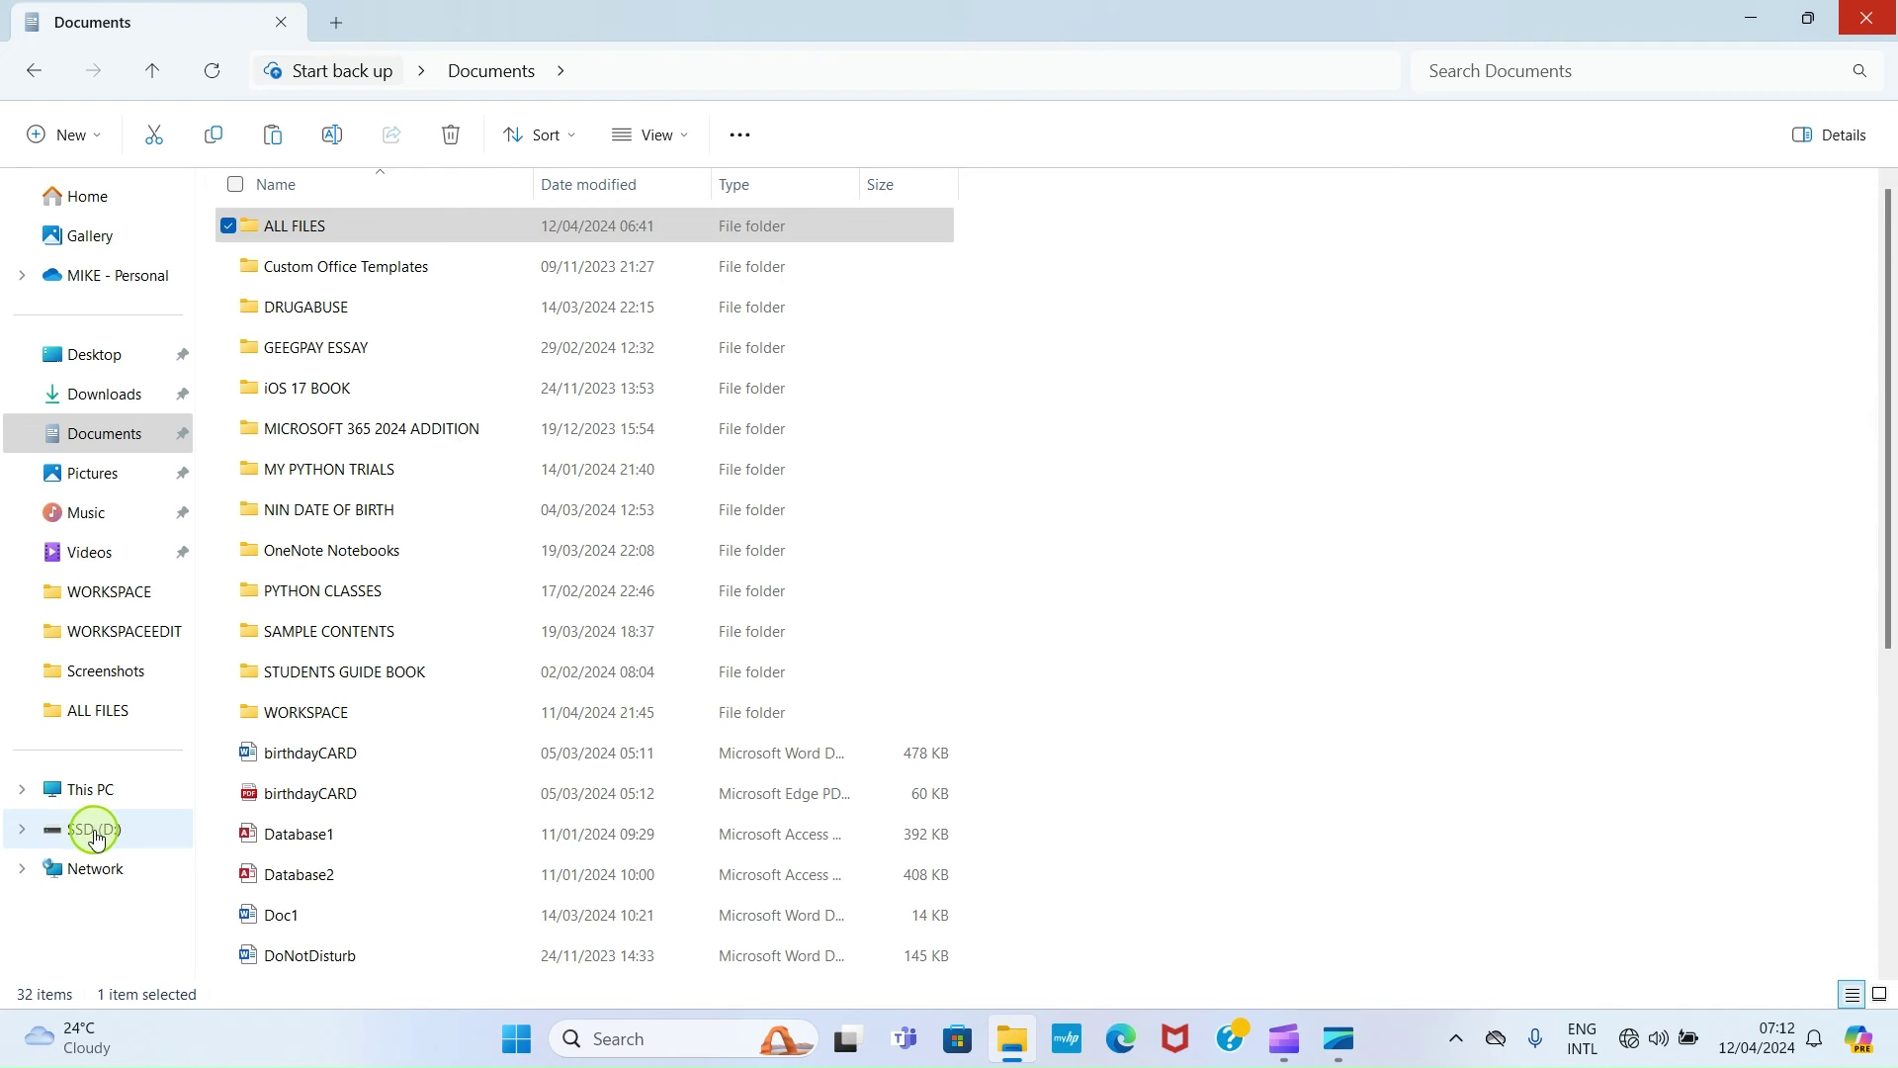
pyautogui.click(92, 836)
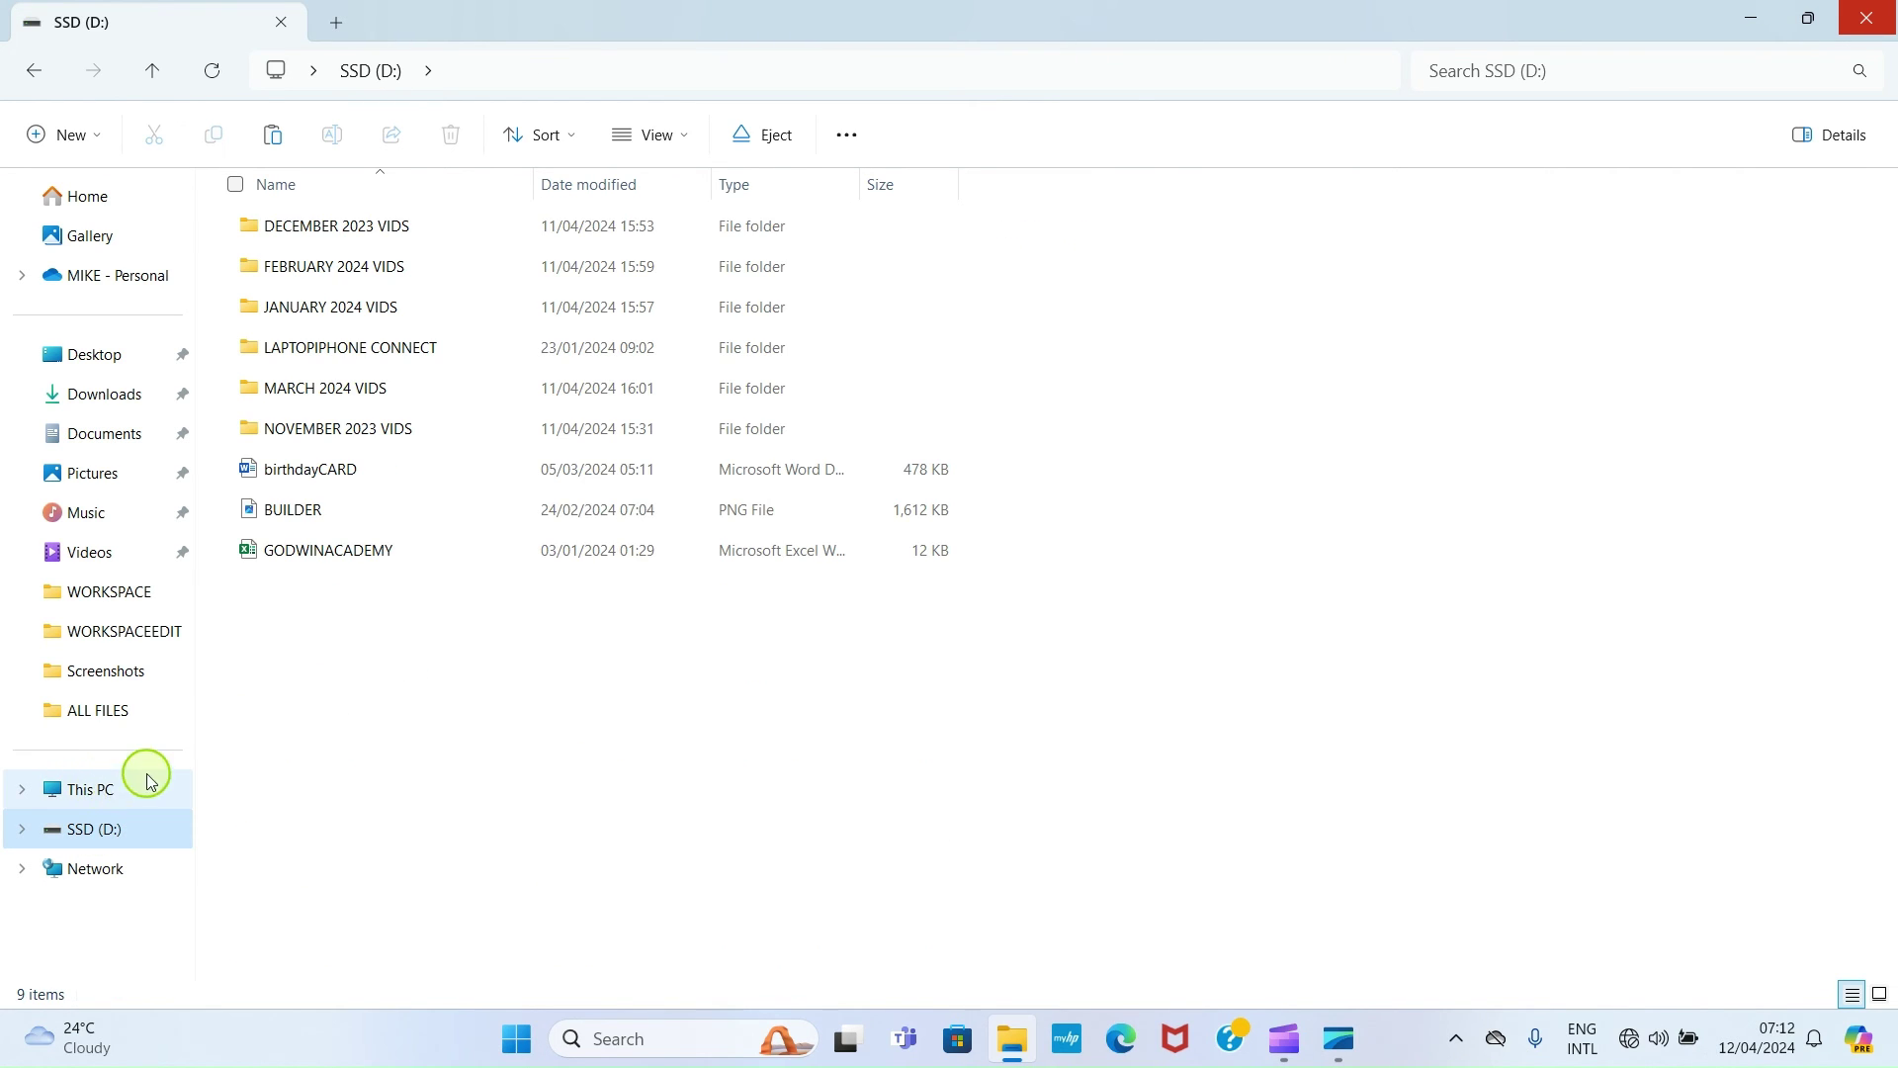
pyautogui.click(277, 136)
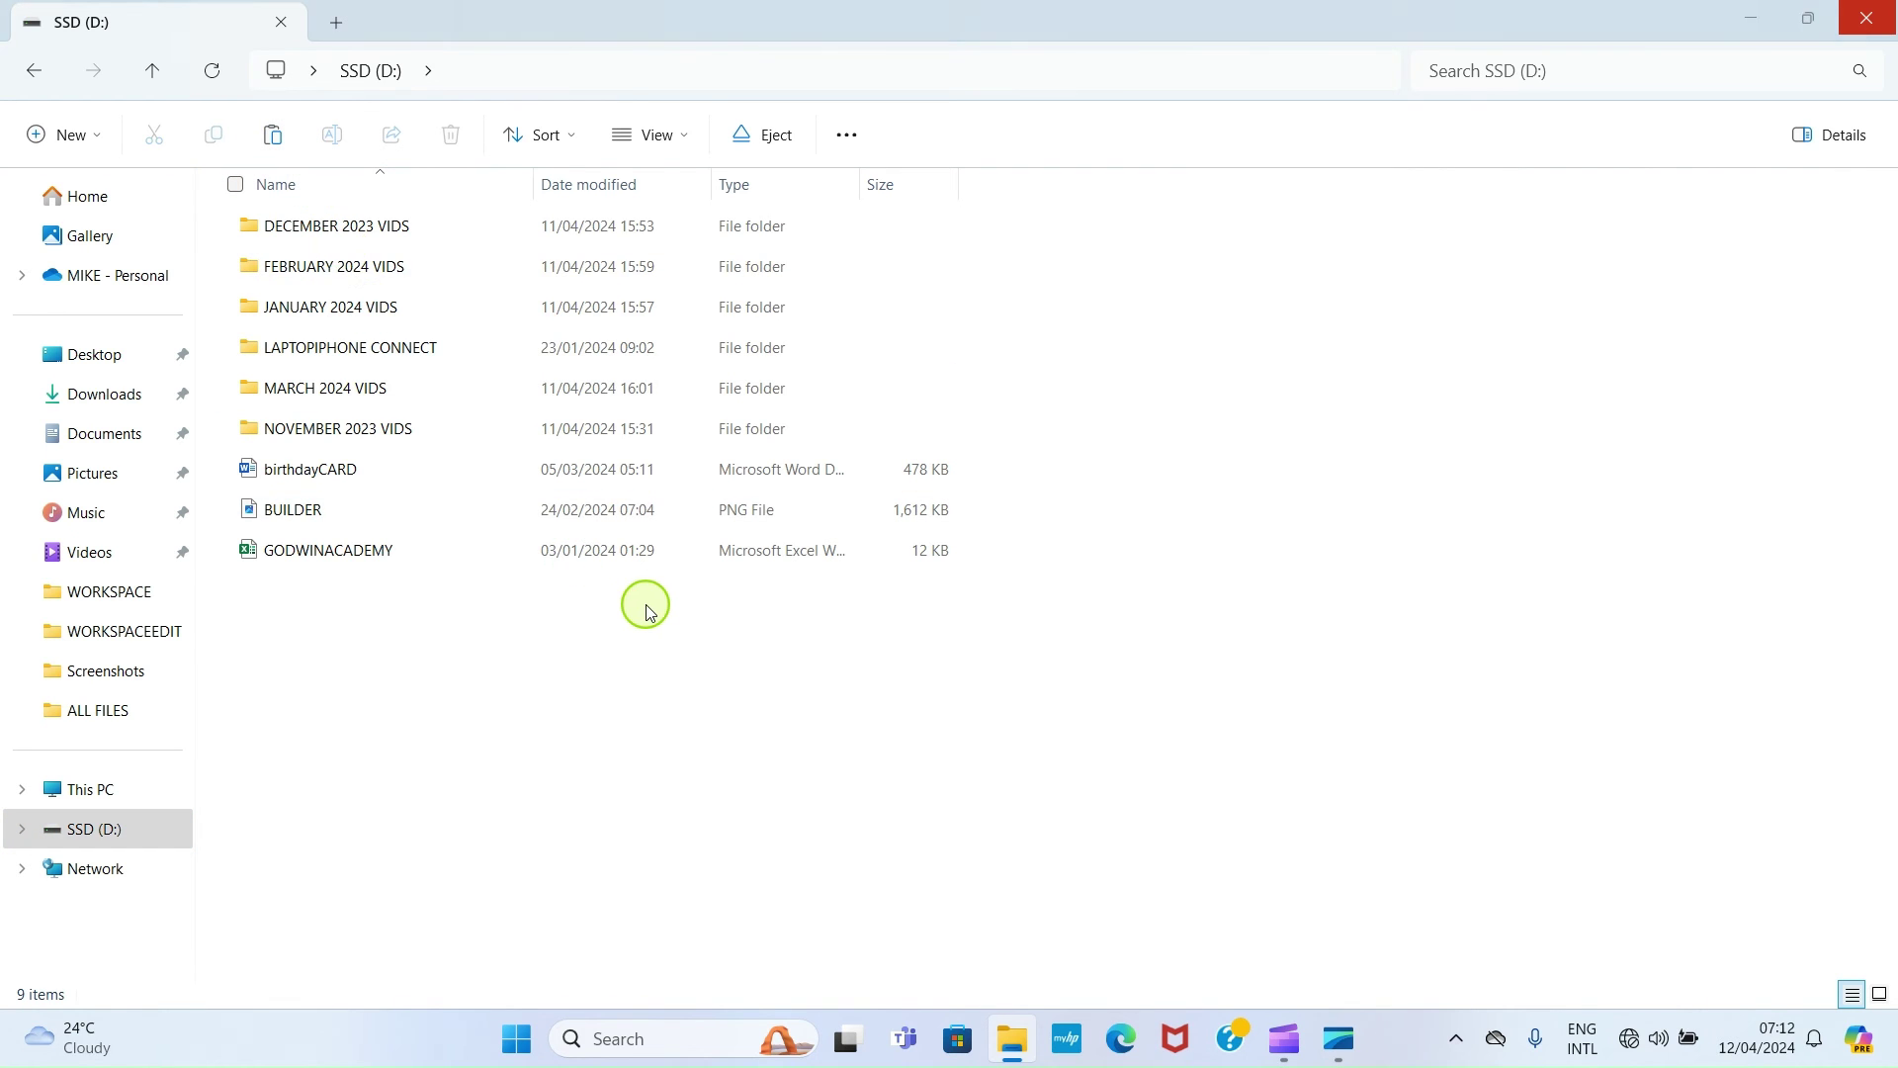
pyautogui.click(432, 719)
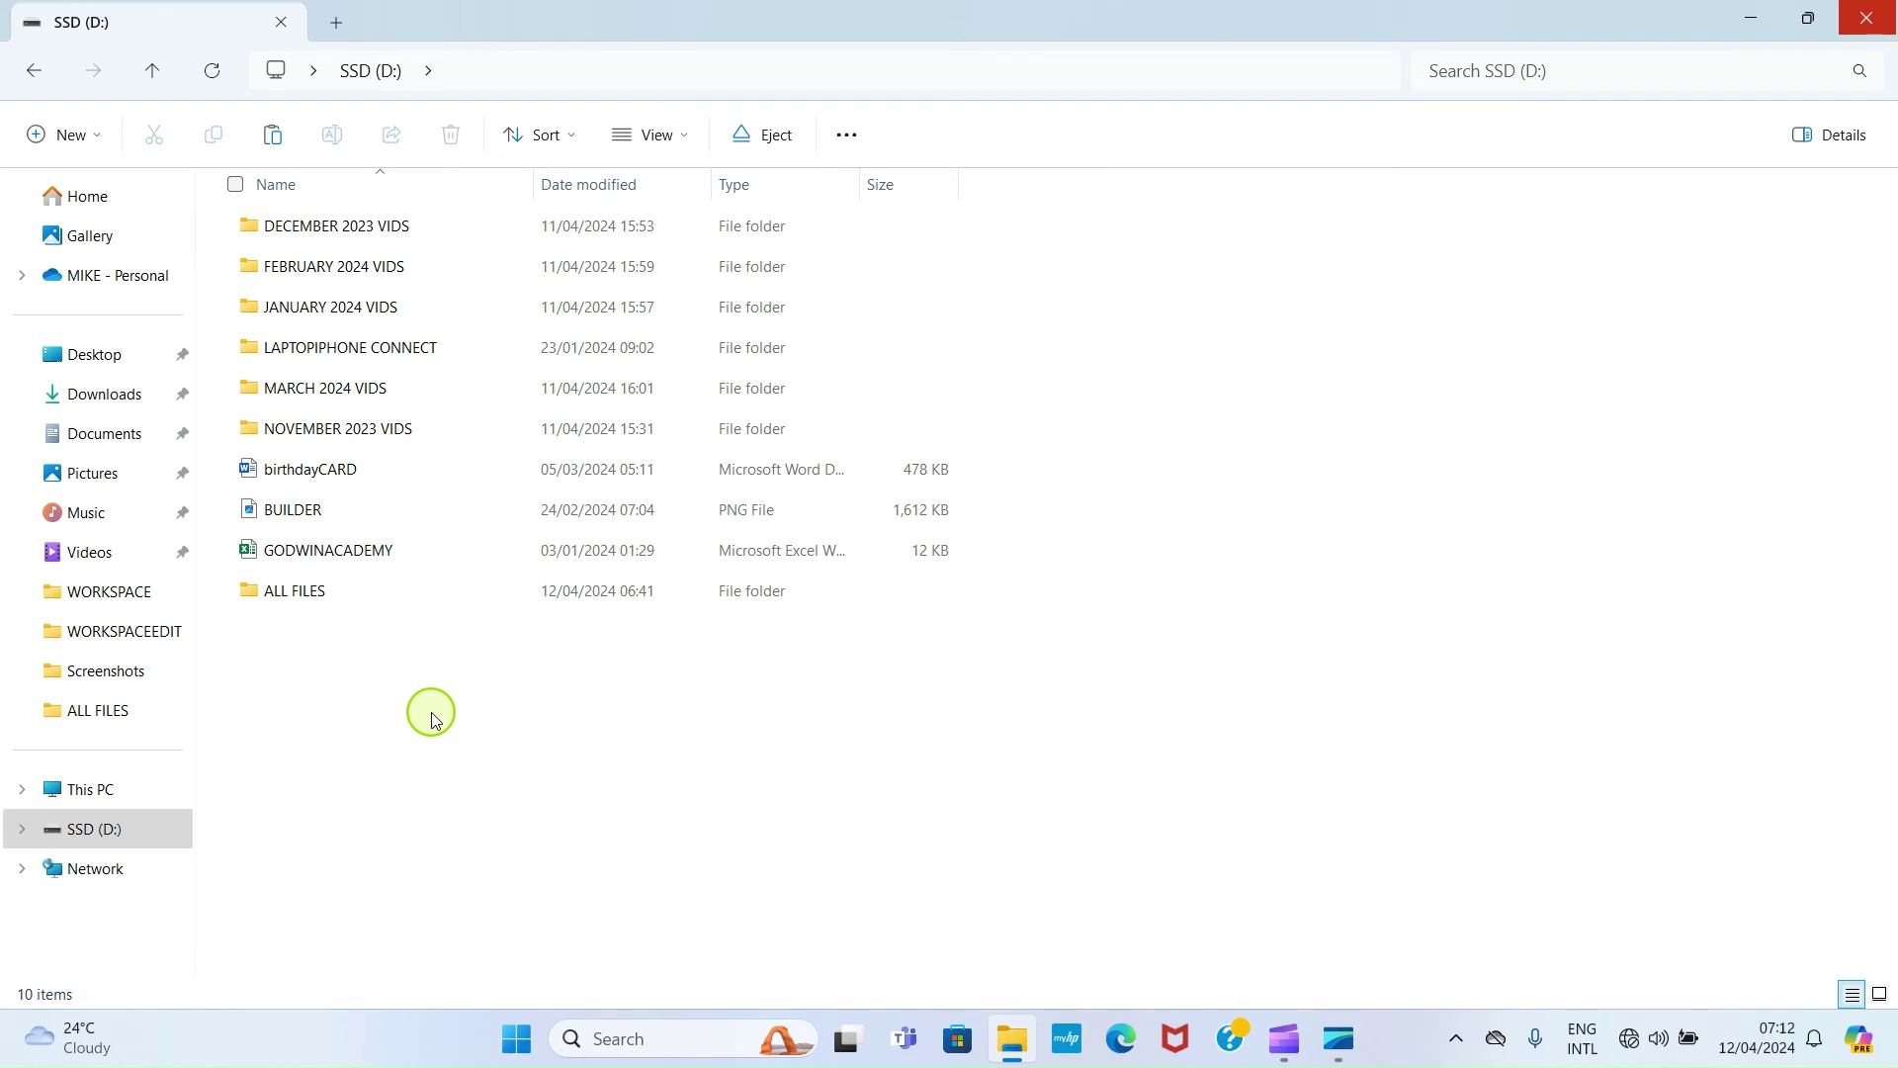